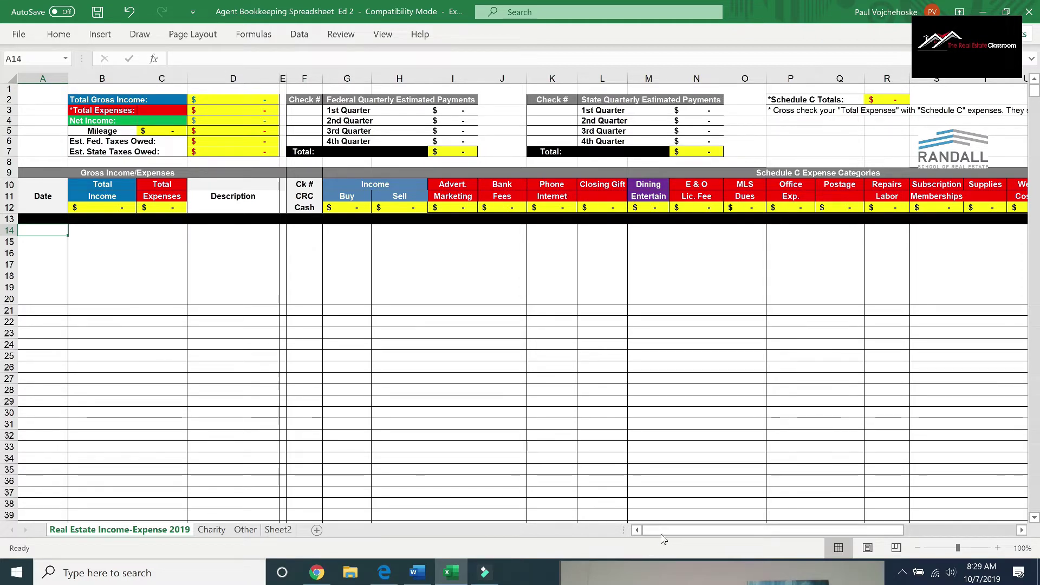
Review the Schedule C expense category columns and the monthly mileage table on the income-expense sheet.
{"action": "left_click_drag", "start_coordinate": [662, 531], "coordinate": [794, 529]}
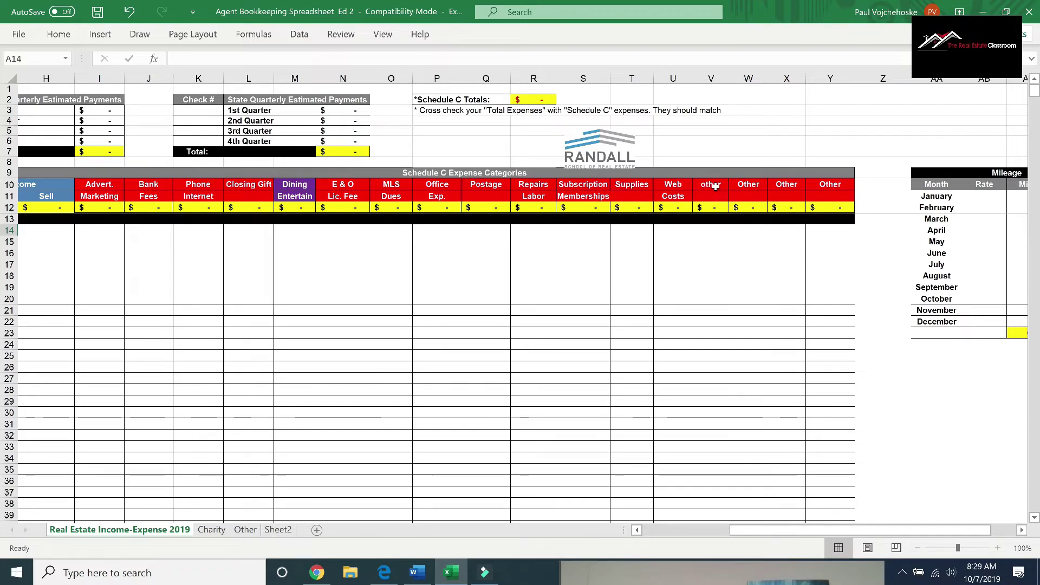
{"action": "left_click_drag", "start_coordinate": [843, 532], "coordinate": [866, 534]}
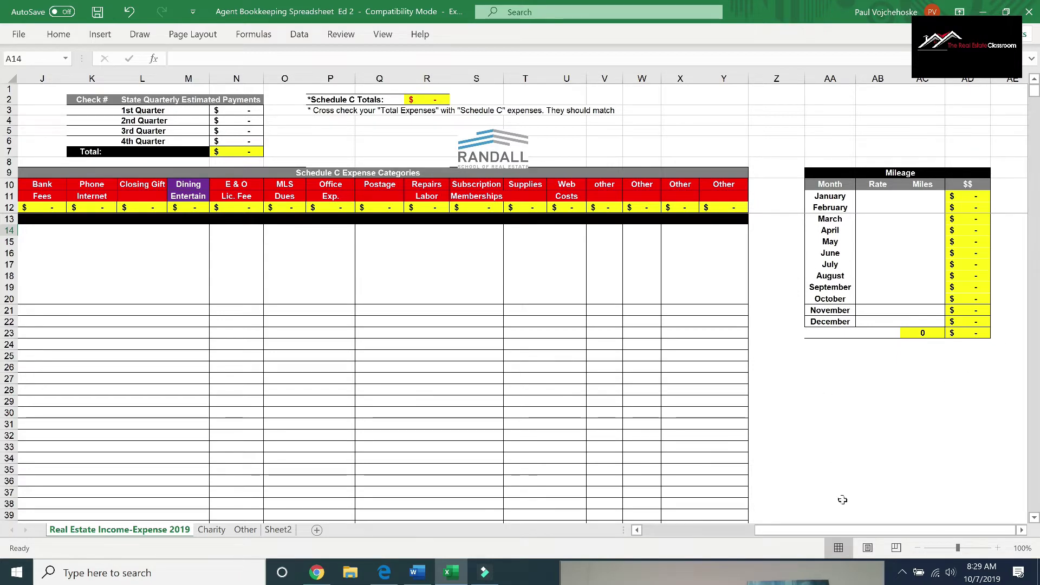
{"action": "left_click_drag", "start_coordinate": [829, 530], "coordinate": [650, 536]}
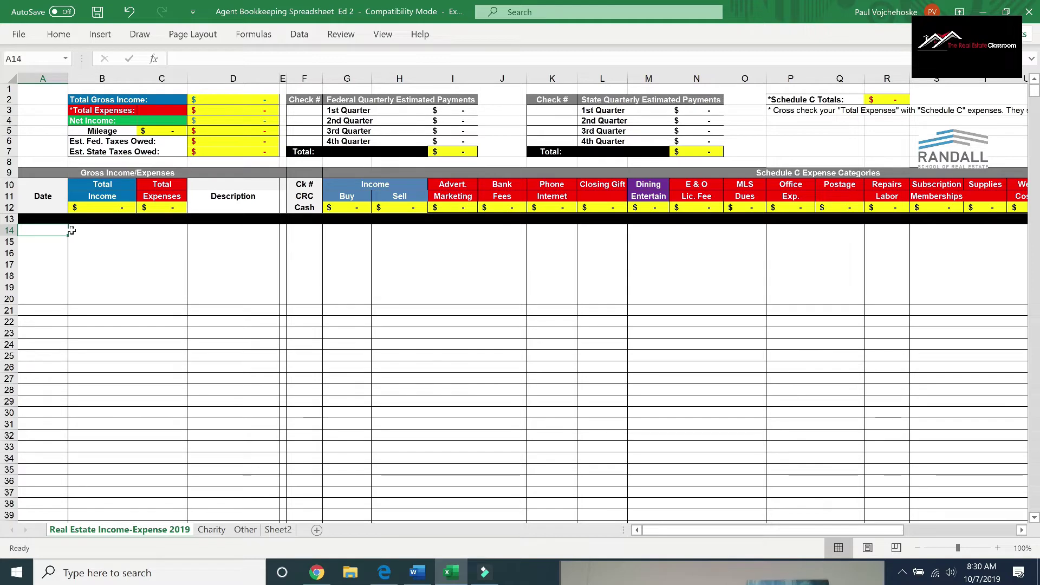
Enter the date 1/2/2020 and a total income of 5000 in row 14 of the ledger.
{"action": "type", "text": "1/2/2020"}
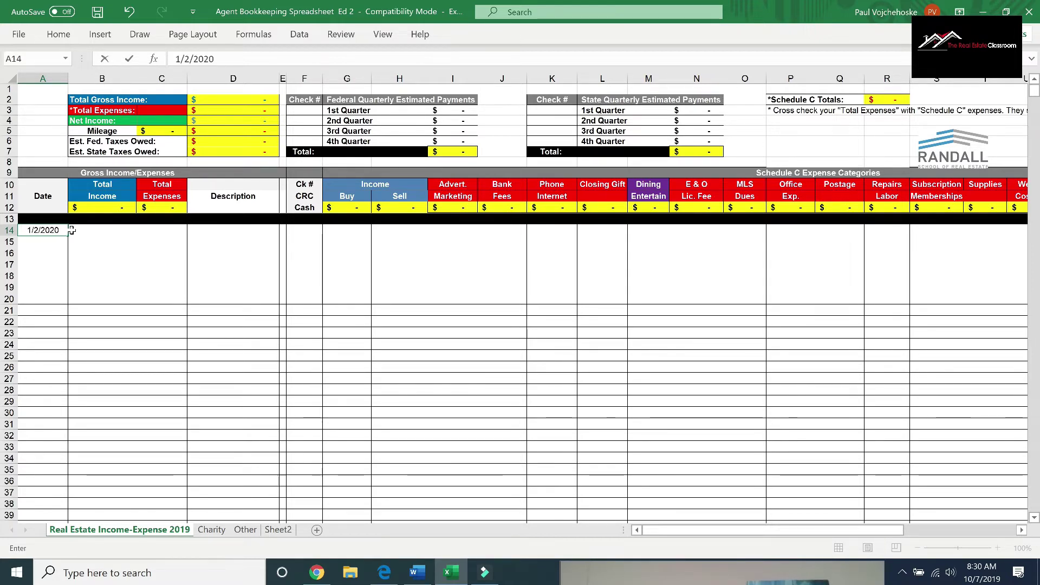
{"action": "key", "text": "Tab"}
{"action": "type", "text": "5000"}
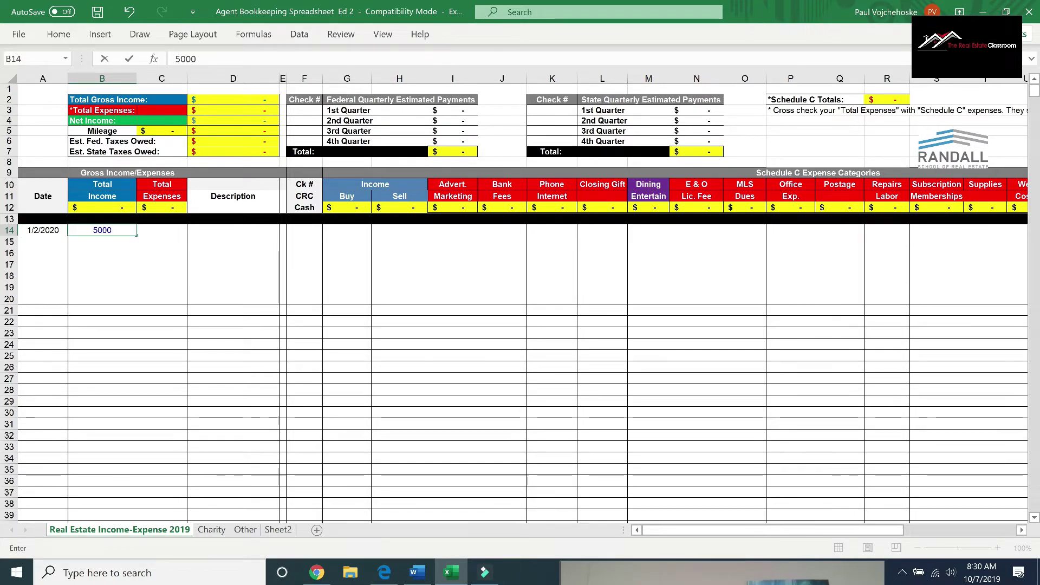
{"action": "key", "text": "Tab"}
{"action": "key", "text": "Tab"}
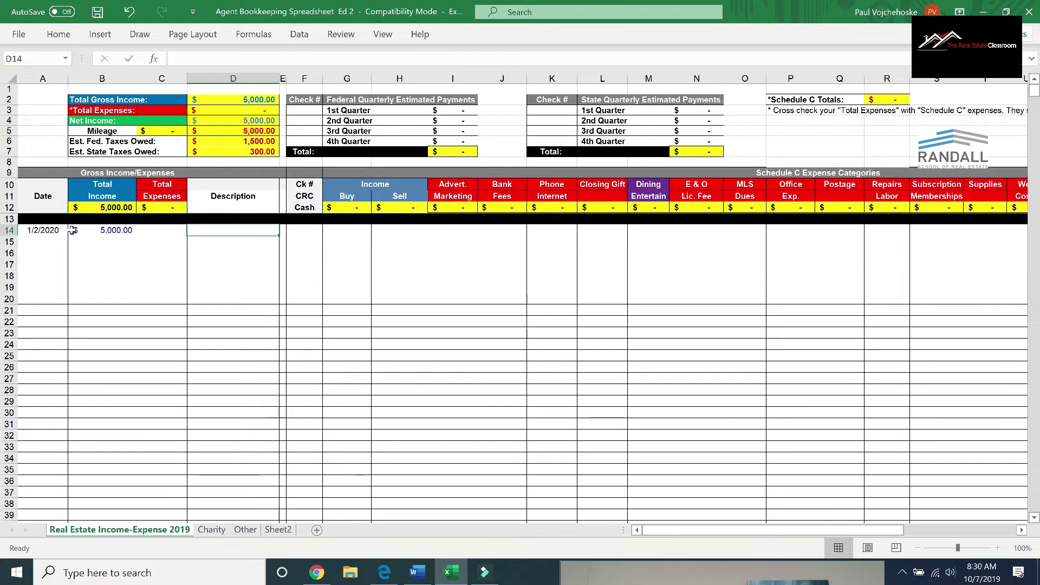
Complete row 14 with the property address as description, DP as payment type and 5000 as Buy income.
{"action": "type", "text": "123 Main"}
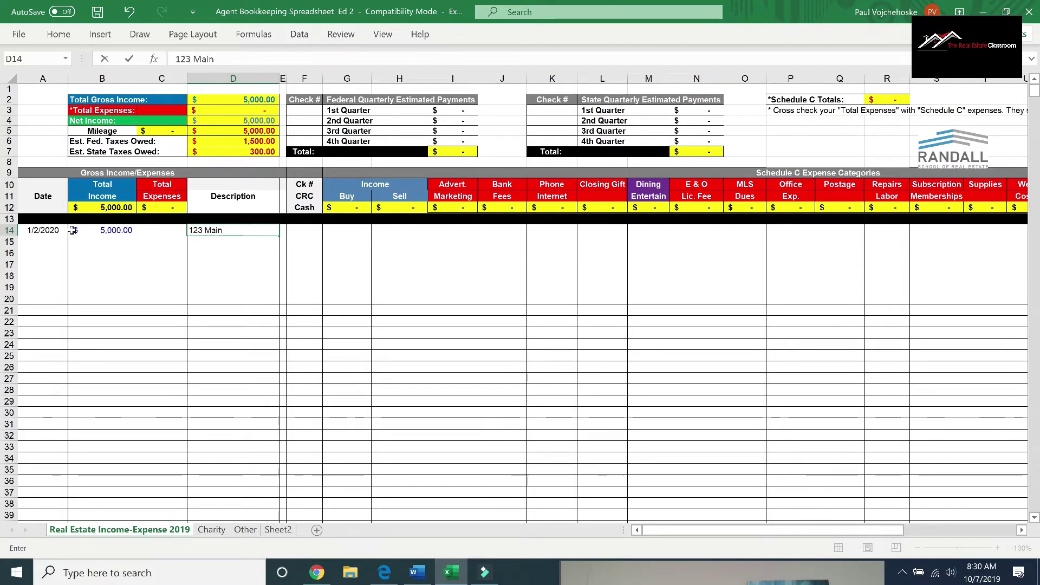
{"action": "key", "text": "Tab"}
{"action": "key", "text": "Tab"}
{"action": "type", "text": "DP"}
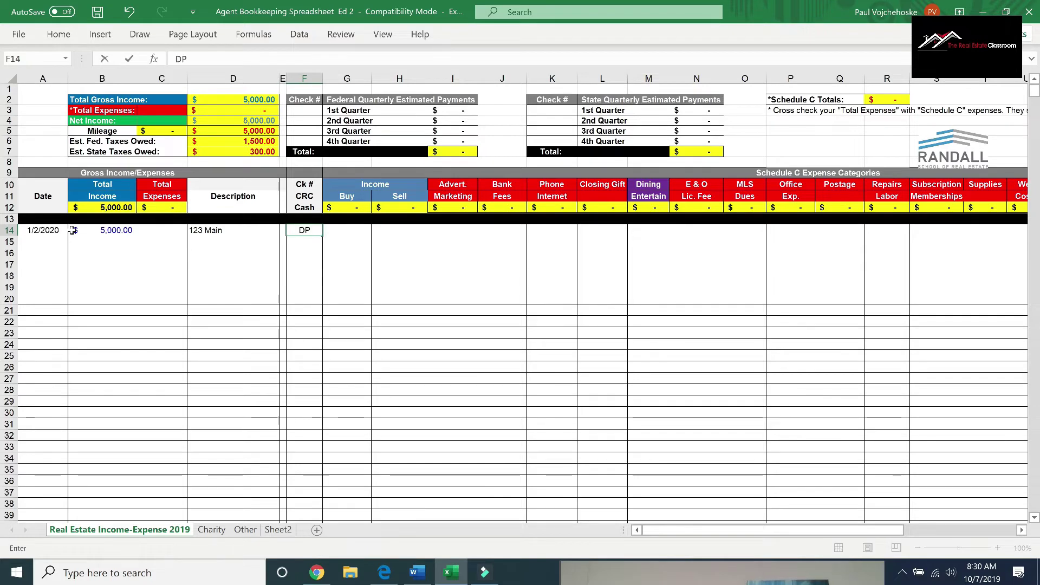
{"action": "key", "text": "Tab"}
{"action": "type", "text": "5000"}
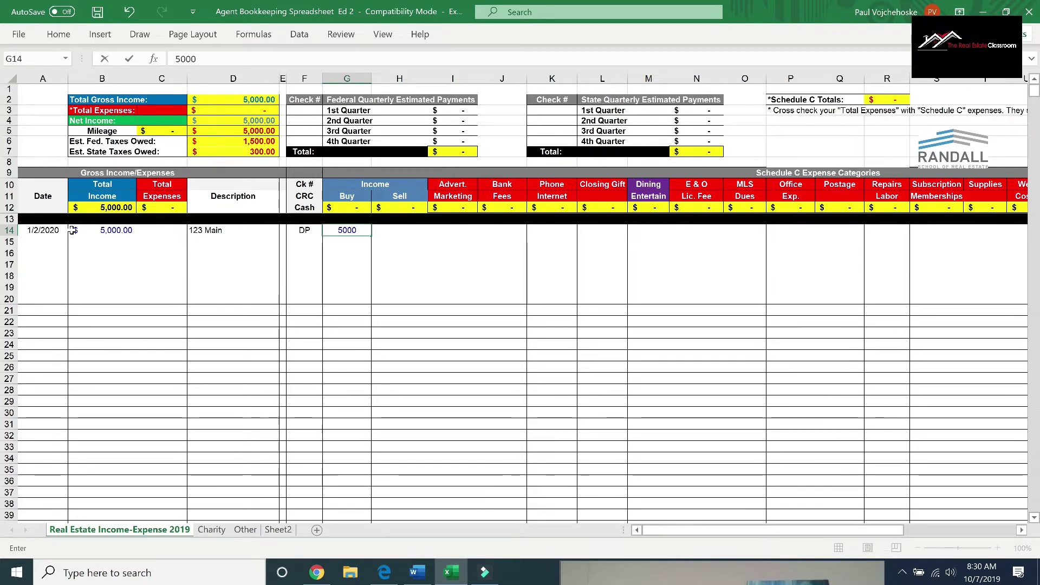
{"action": "key", "text": "Return"}
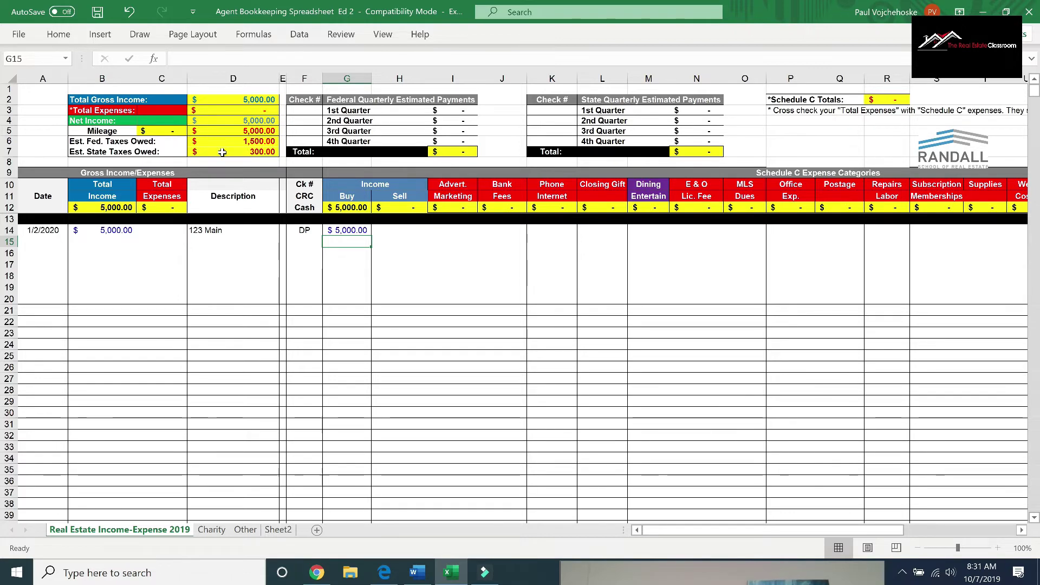
Examine the formulas for estimated federal and state taxes owed, including the tax rate each one uses.
{"action": "left_click", "coordinate": [256, 141]}
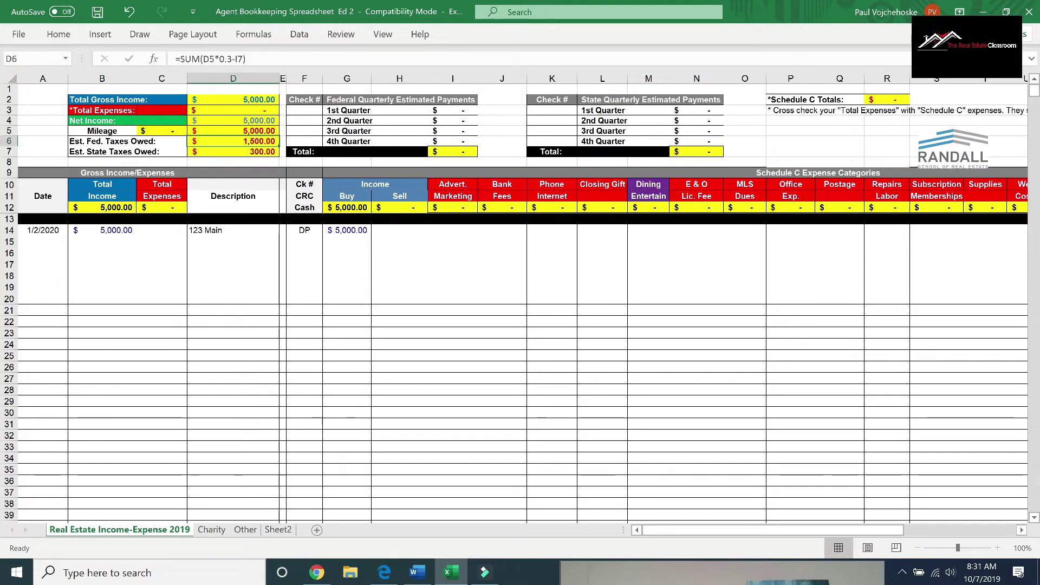
{"action": "left_click", "coordinate": [219, 59]}
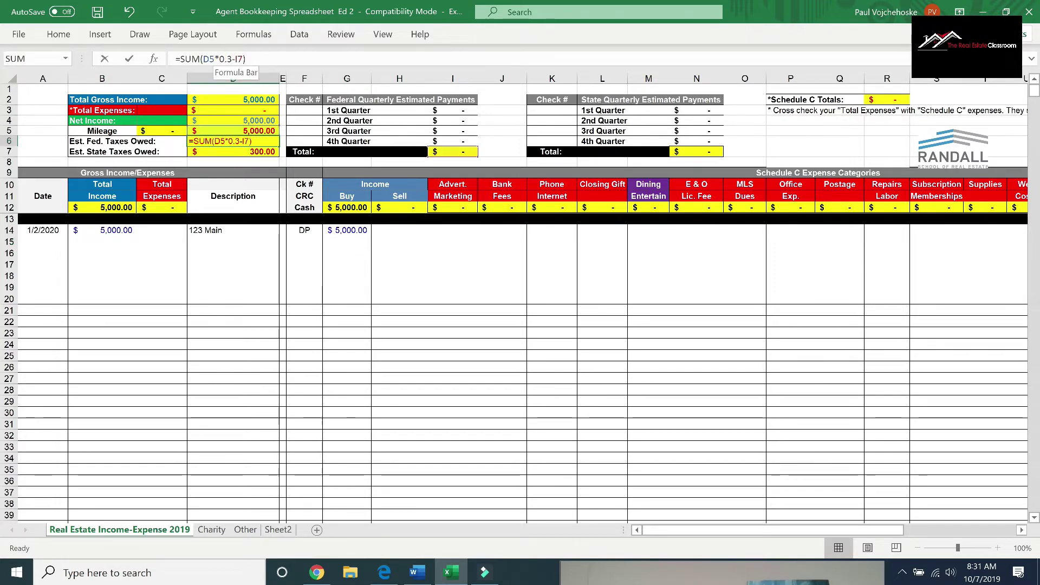
{"action": "double_click", "coordinate": [224, 59]}
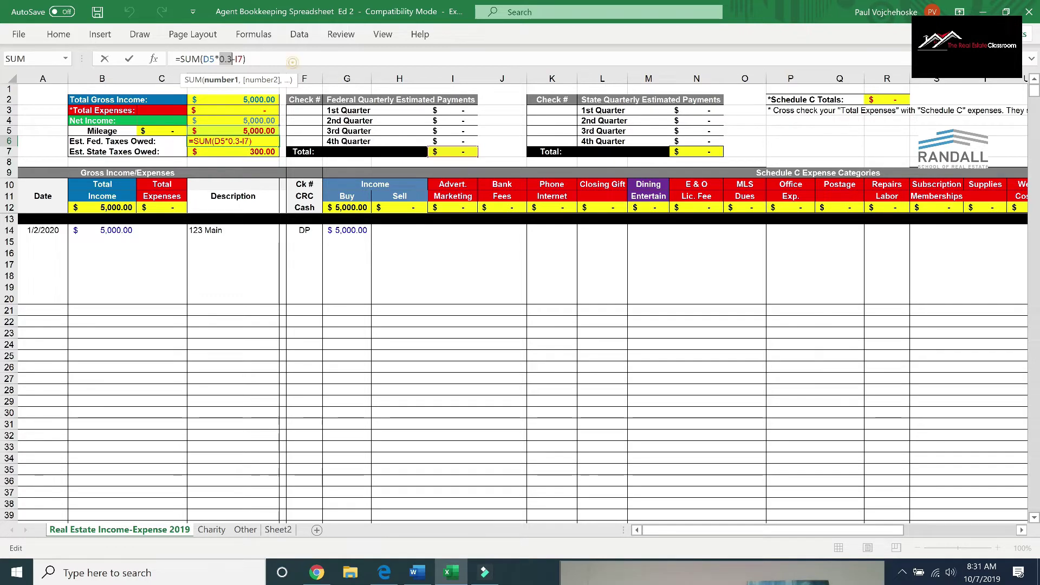
{"action": "left_click", "coordinate": [292, 63]}
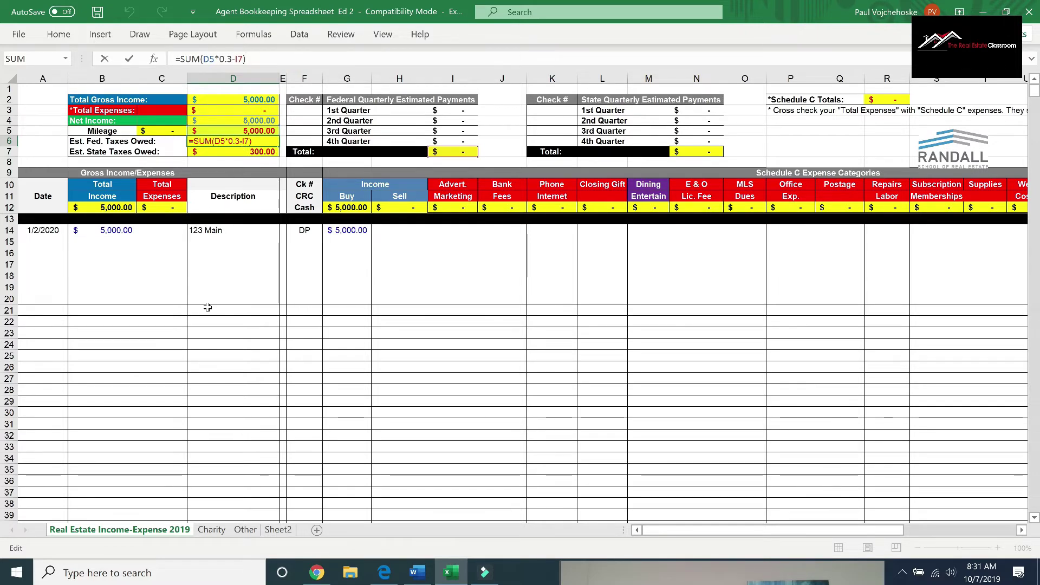
{"action": "key", "text": "Return"}
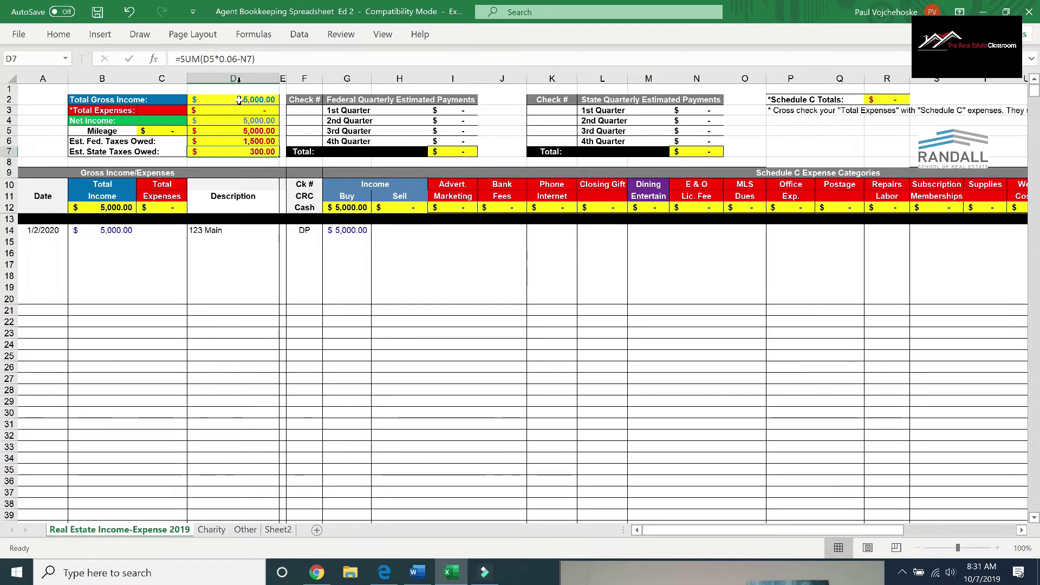
{"action": "left_click", "coordinate": [226, 59]}
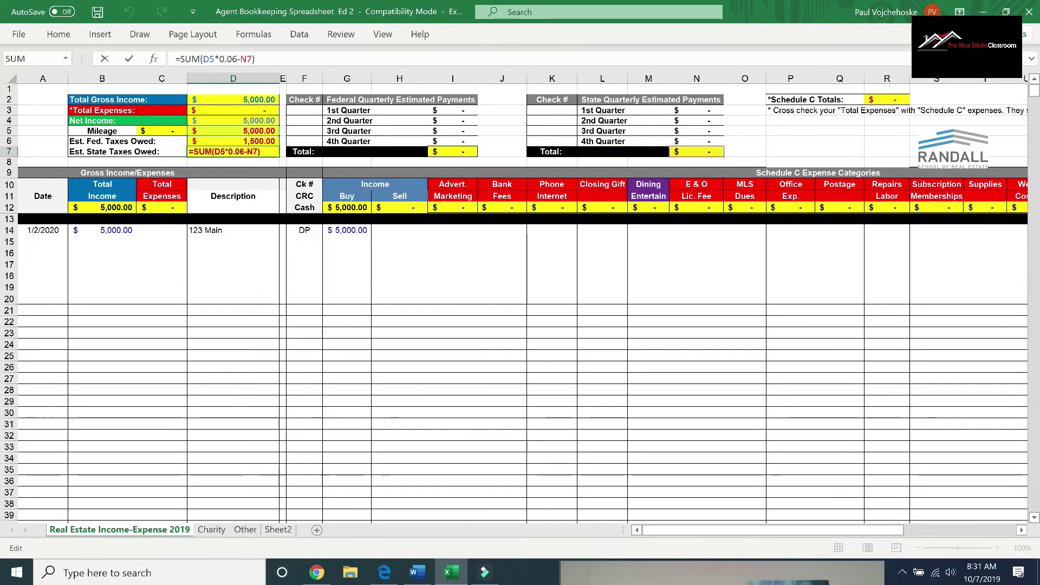
{"action": "left_click", "coordinate": [215, 350]}
Enter the date 1/5/2020 and a total income of 10,000 in row 15 of the ledger.
{"action": "left_click", "coordinate": [50, 244]}
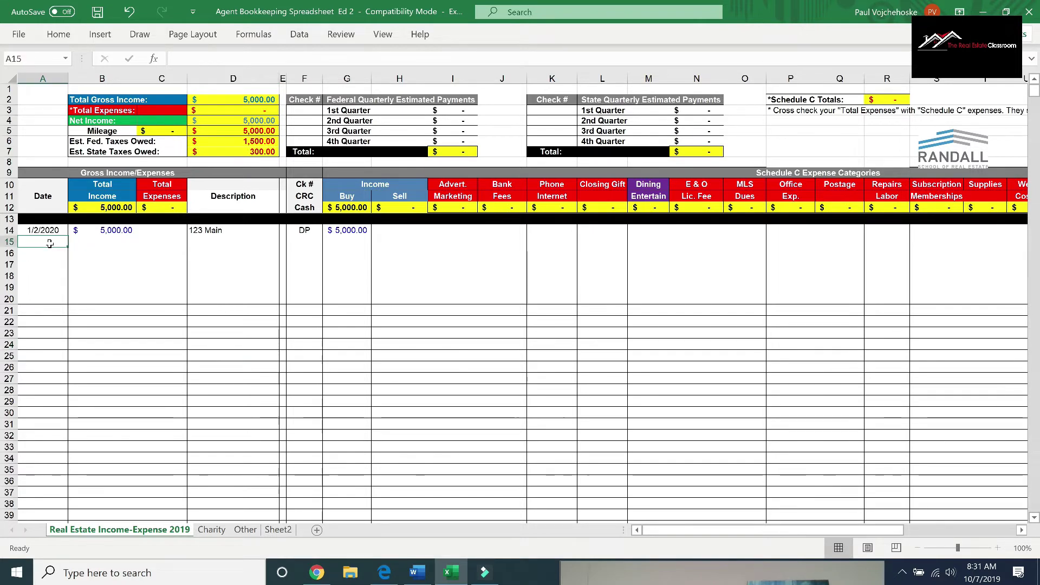
{"action": "type", "text": "1/"}
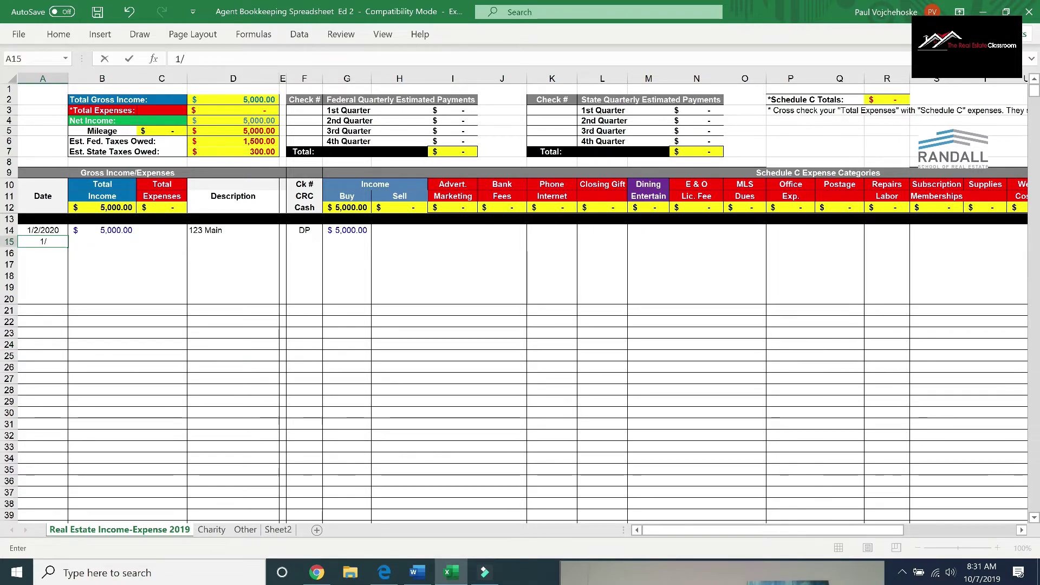
{"action": "type", "text": "5/2020"}
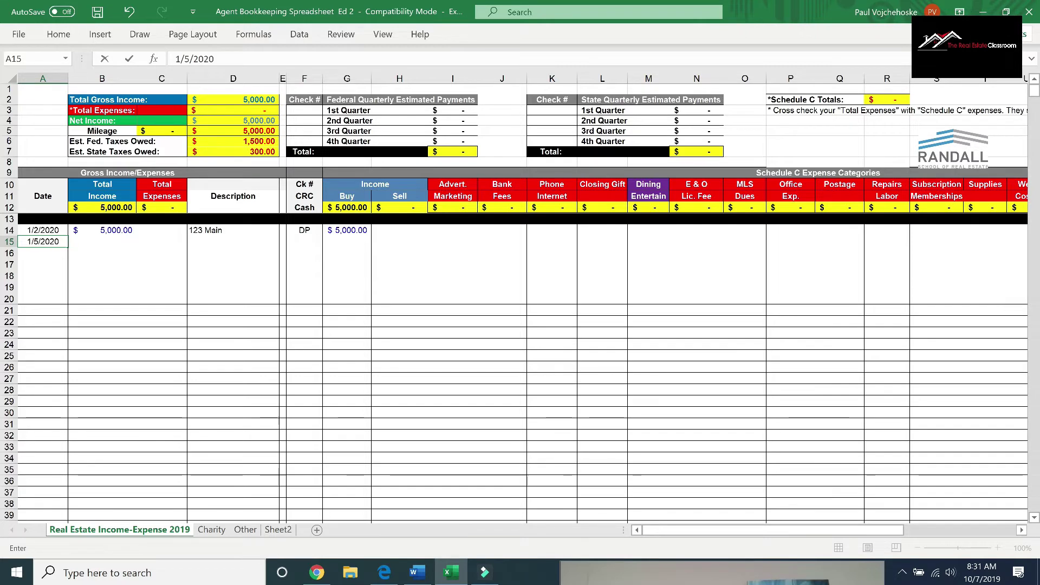
{"action": "key", "text": "Tab"}
{"action": "type", "text": "10"}
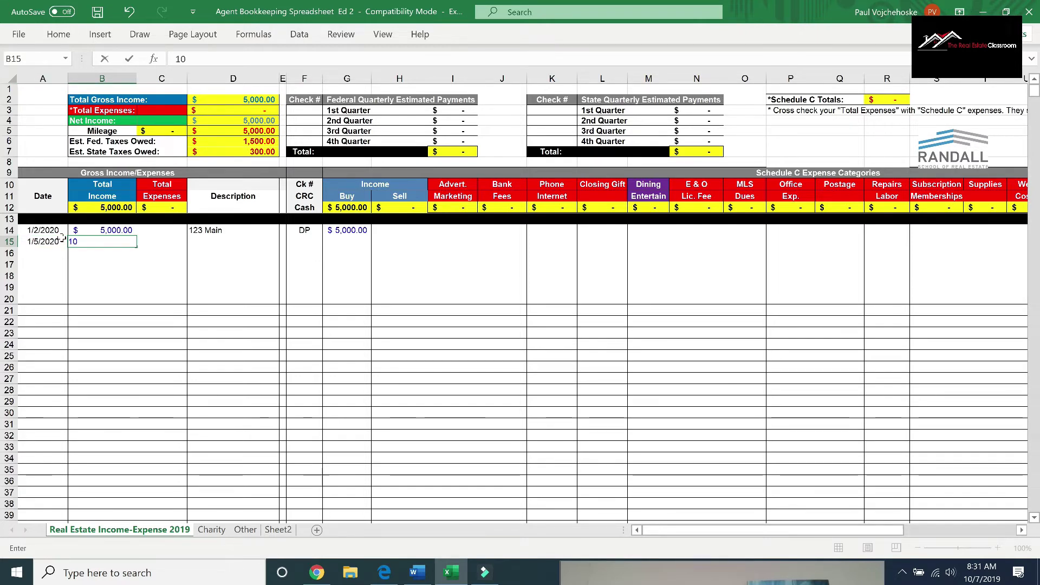
{"action": "type", "text": ",000"}
{"action": "key", "text": "Tab"}
{"action": "key", "text": "Tab"}
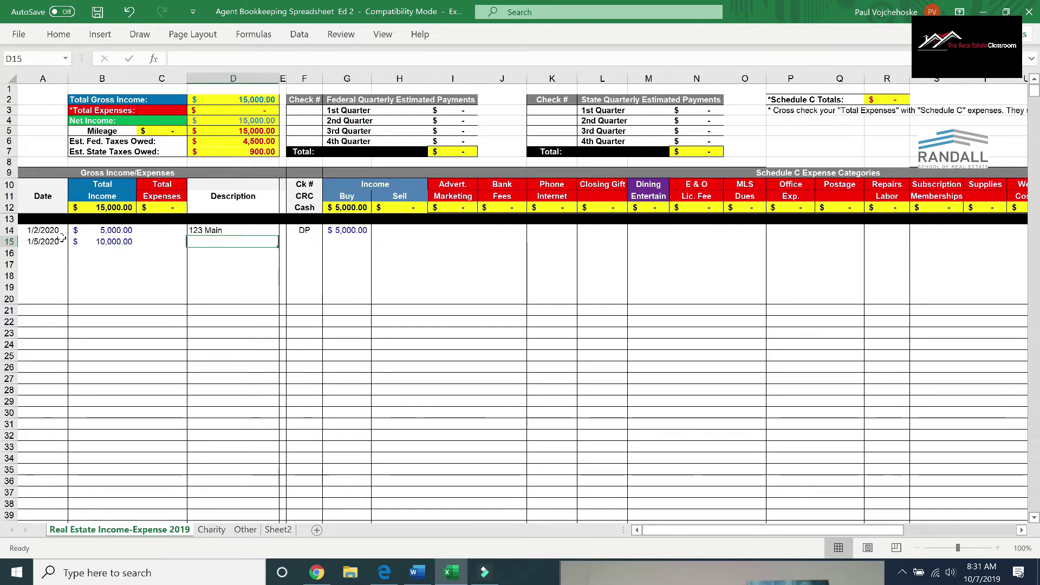
Complete row 15 with the property address as description, DP as payment type and 10000 as Sell income.
{"action": "type", "text": "321 Main"}
{"action": "key", "text": "Tab"}
{"action": "key", "text": "Tab"}
{"action": "key", "text": "Tab"}
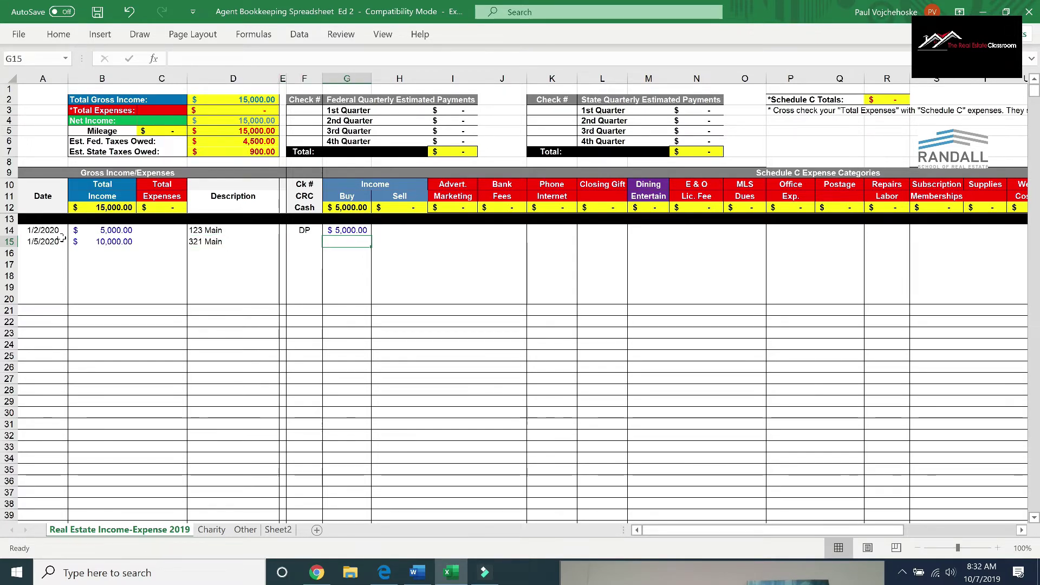
{"action": "key", "text": "shift+Tab"}
{"action": "type", "text": "DP"}
{"action": "key", "text": "Tab"}
{"action": "key", "text": "Tab"}
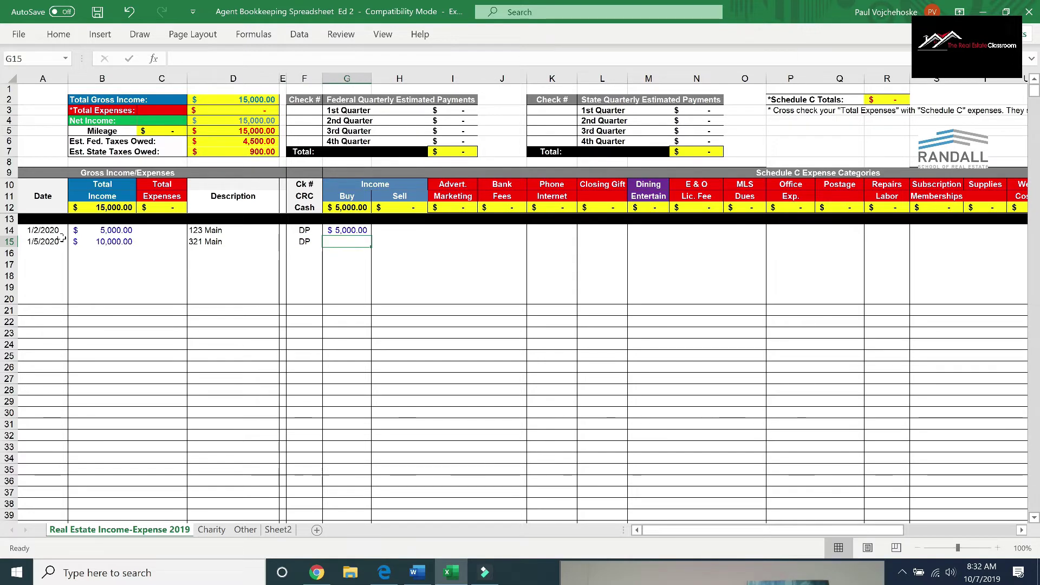
{"action": "type", "text": "10000"}
{"action": "key", "text": "Return"}
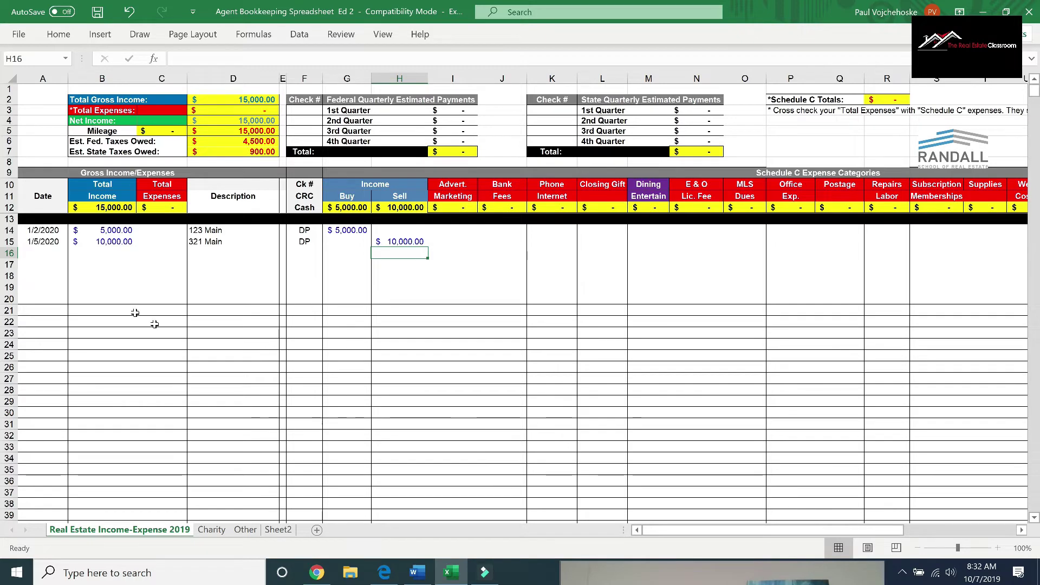
Enter the date 1/15/2020 and a total expense of 300 in row 16 of the ledger.
{"action": "left_click", "coordinate": [54, 255]}
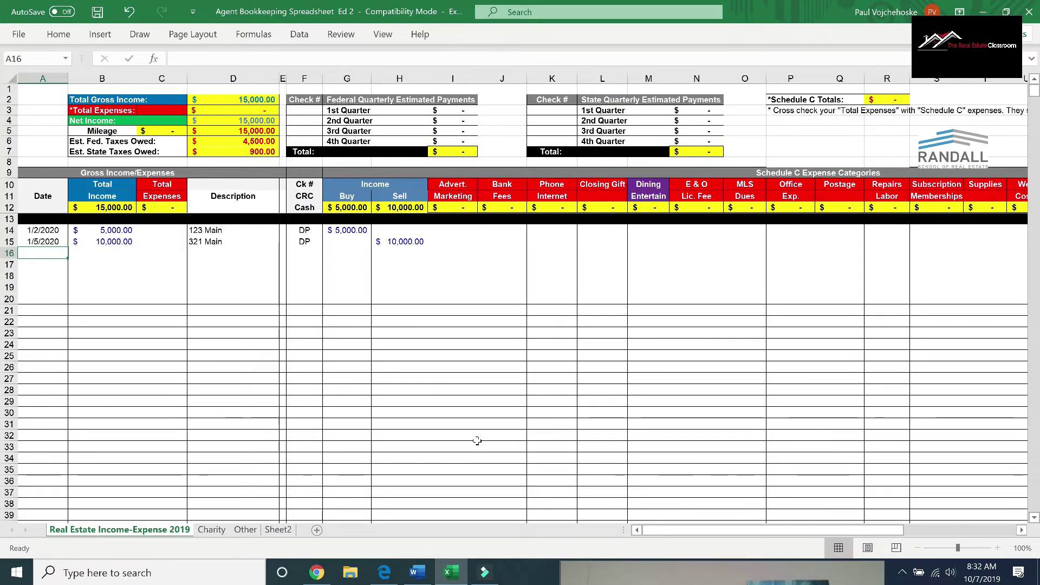
{"action": "type", "text": "1/15/2020"}
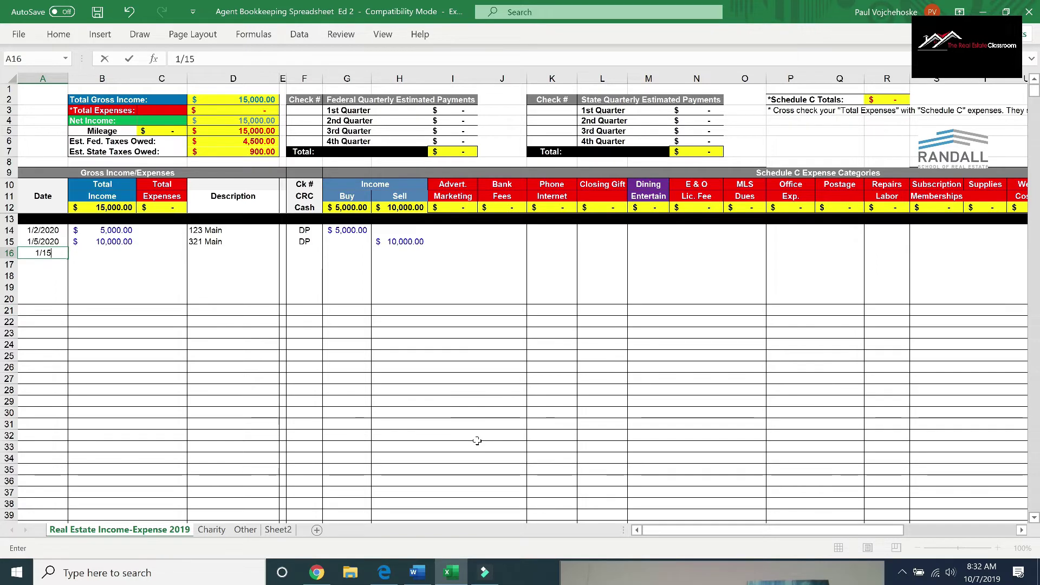
{"action": "key", "text": "Tab"}
{"action": "key", "text": "Tab"}
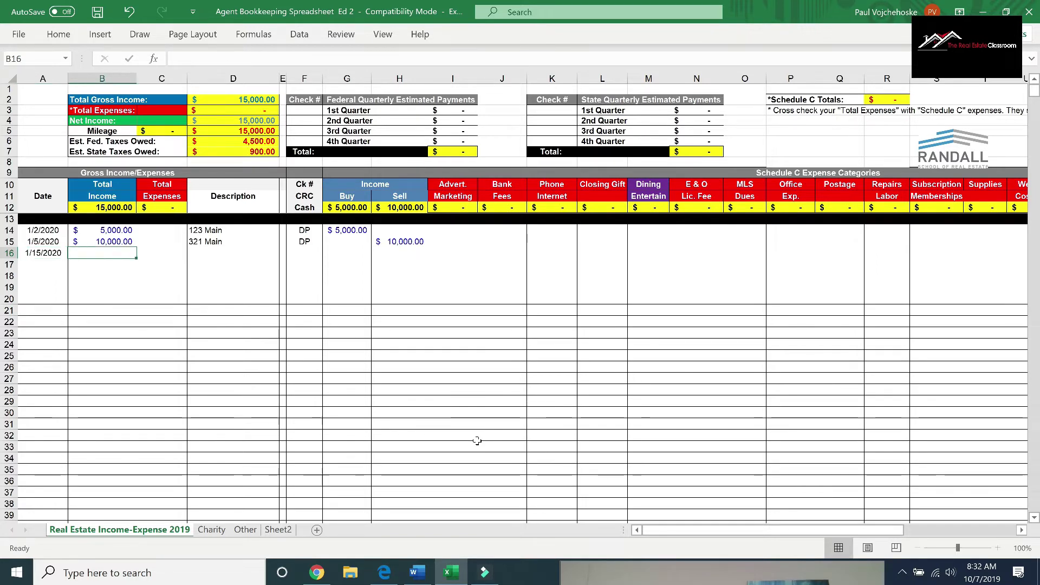
{"action": "type", "text": "300"}
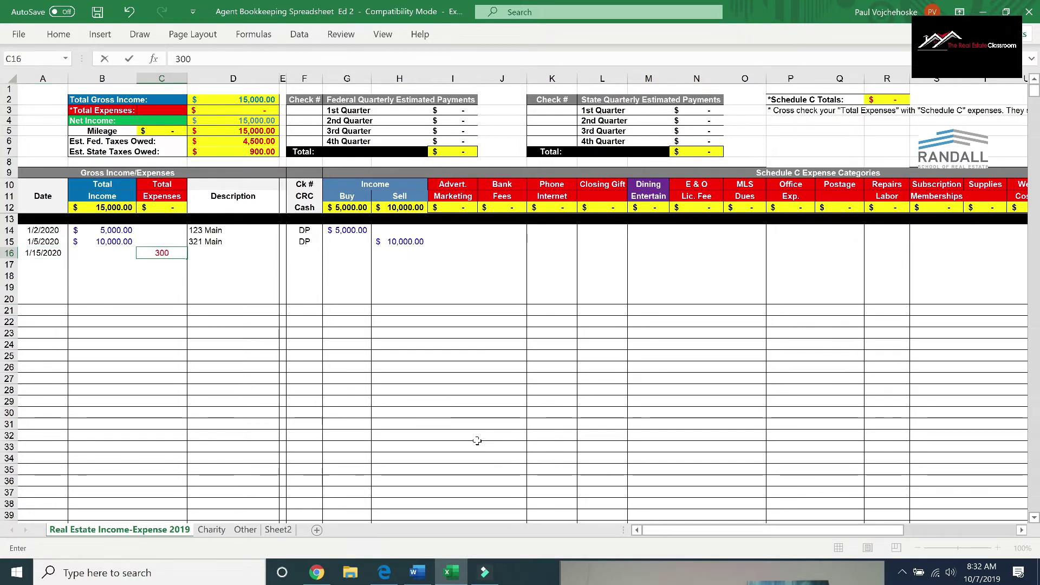
{"action": "key", "text": "Tab"}
Complete row 16 with the description Sprint, payment type CRC and 300 in the Phone Internet category.
{"action": "type", "text": "Sprint"}
{"action": "key", "text": "Tab"}
{"action": "type", "text": "CRC"}
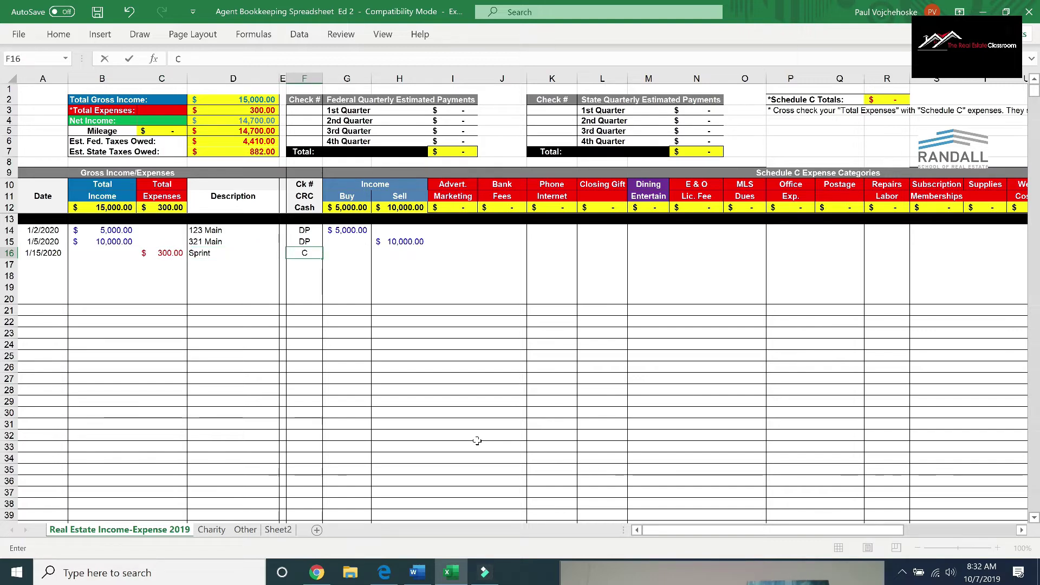
{"action": "key", "text": "Tab"}
{"action": "key", "text": "Tab"}
{"action": "key", "text": "Tab"}
{"action": "key", "text": "Tab"}
{"action": "key", "text": "Tab"}
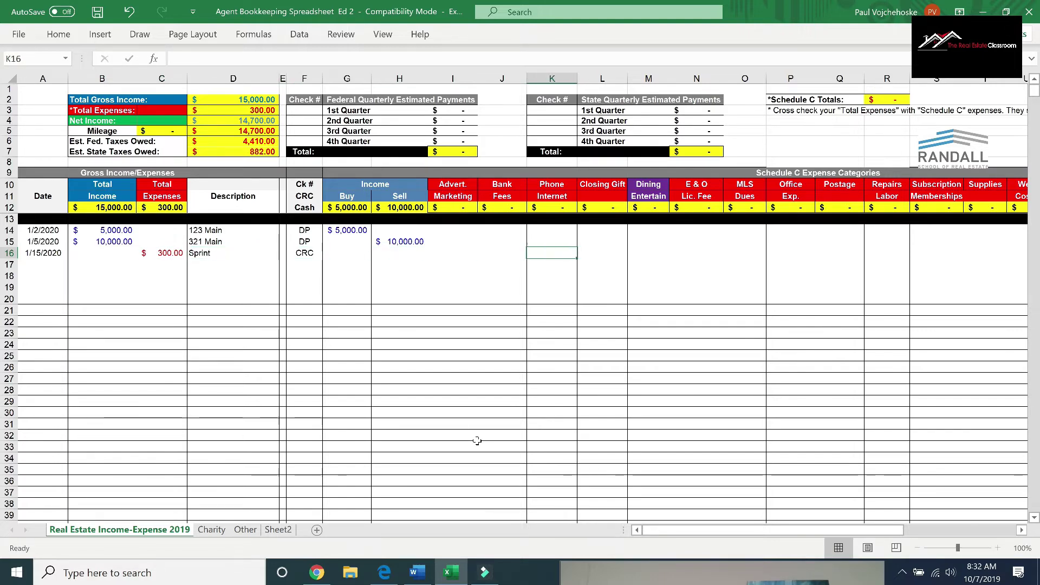
{"action": "type", "text": "300"}
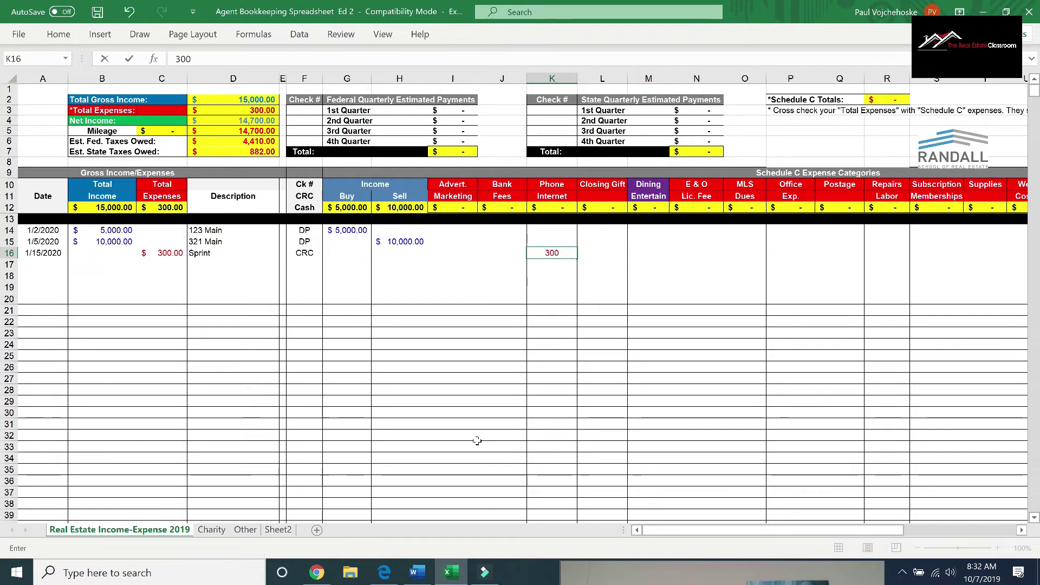
{"action": "key", "text": "Return"}
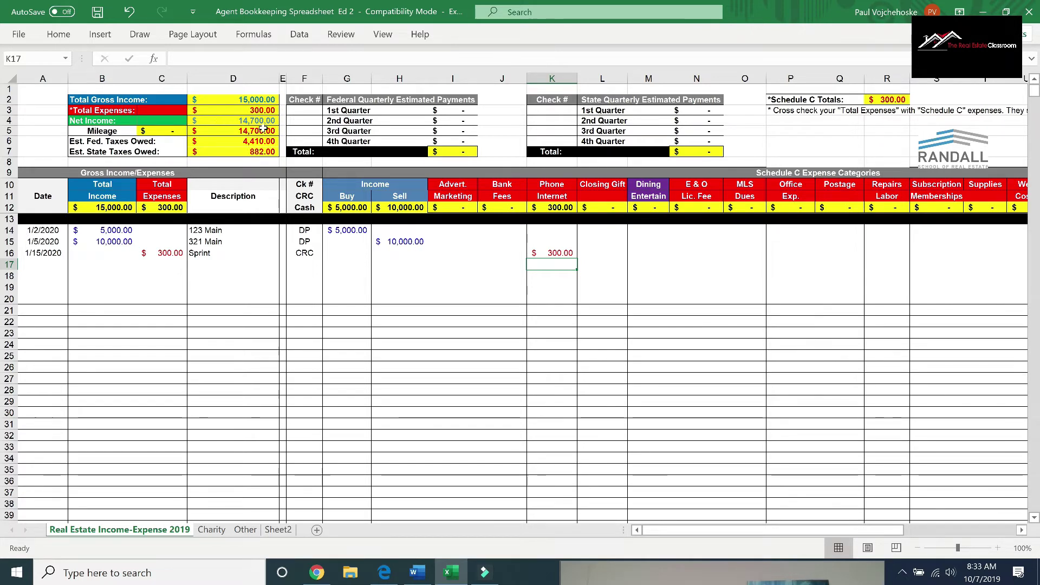
Enter the date 1/25/2020 and a total expense of 1500 in row 17 of the ledger.
{"action": "key", "text": "Home"}
{"action": "type", "text": "1/25/2020"}
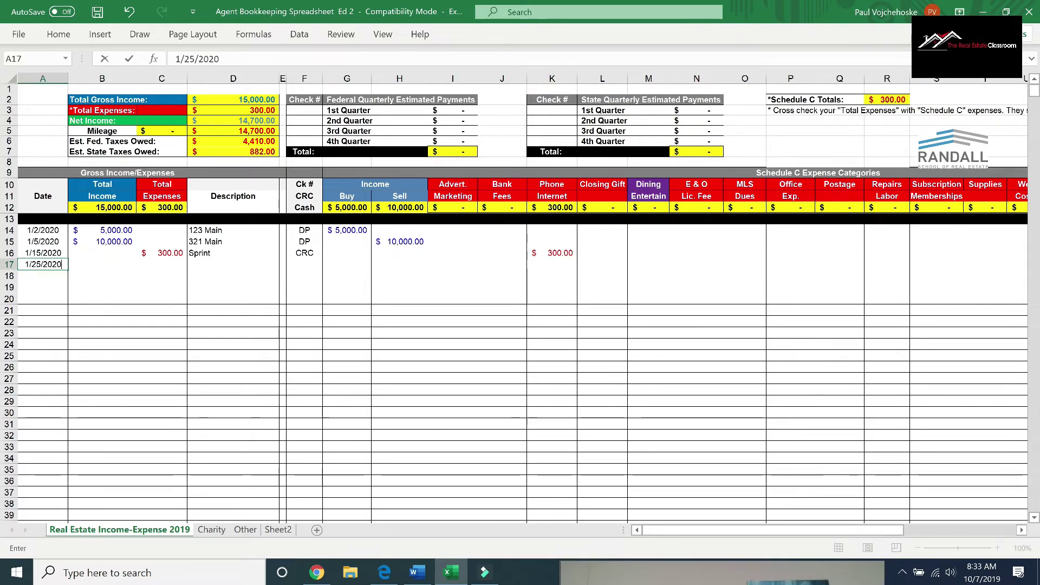
{"action": "key", "text": "Tab"}
{"action": "key", "text": "Tab"}
{"action": "type", "text": "1500"}
{"action": "key", "text": "Tab"}
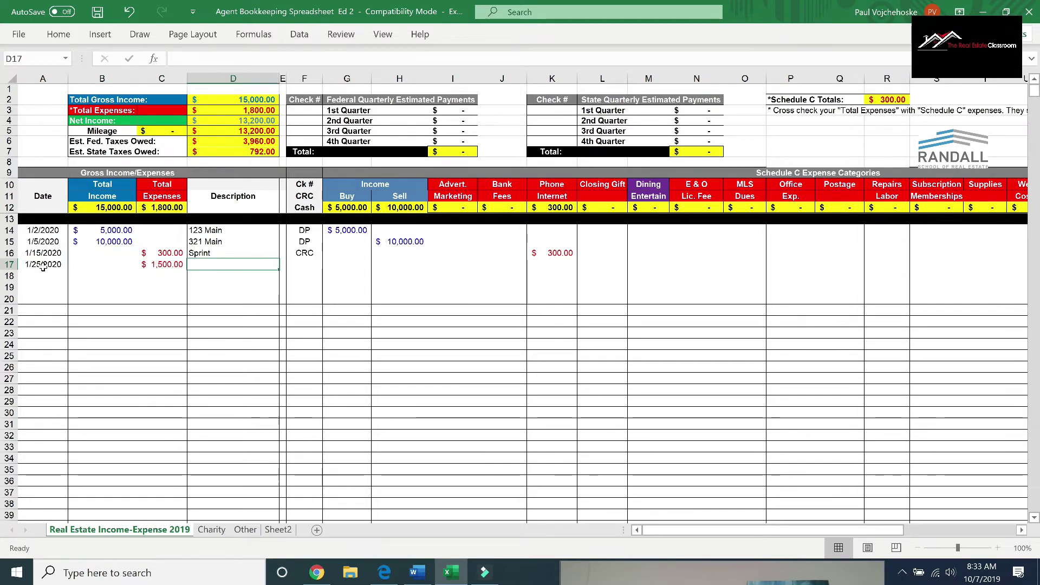
Complete row 17 with the description AMCE Marketing, payment type CRC and 1500 in the Advert. Marketing category.
{"action": "type", "text": "AMCE"}
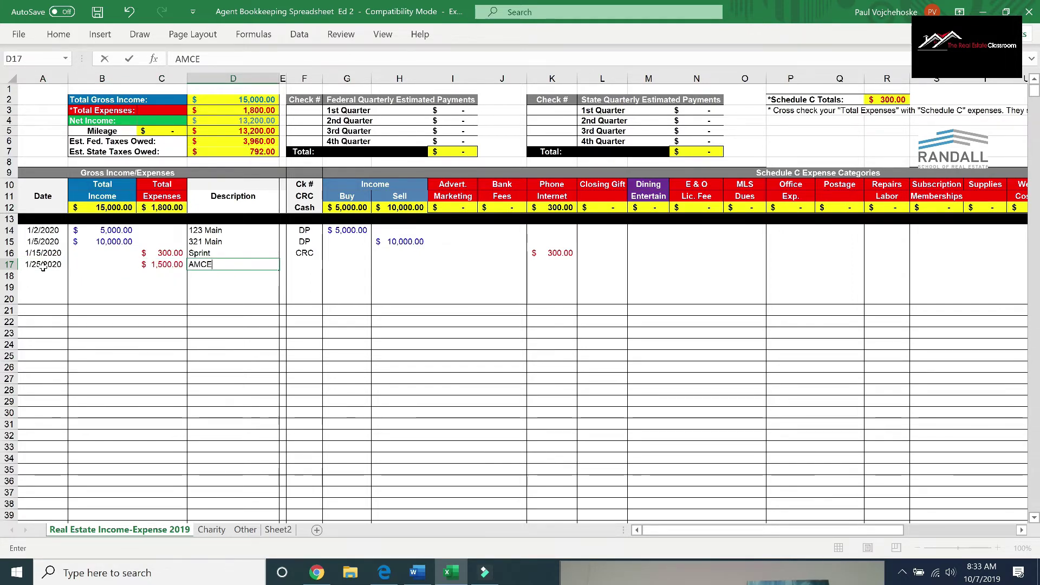
{"action": "type", "text": " Marketing"}
{"action": "key", "text": "Tab"}
{"action": "key", "text": "Tab"}
{"action": "type", "text": "C"}
{"action": "key", "text": "Tab"}
{"action": "key", "text": "Tab"}
{"action": "key", "text": "Tab"}
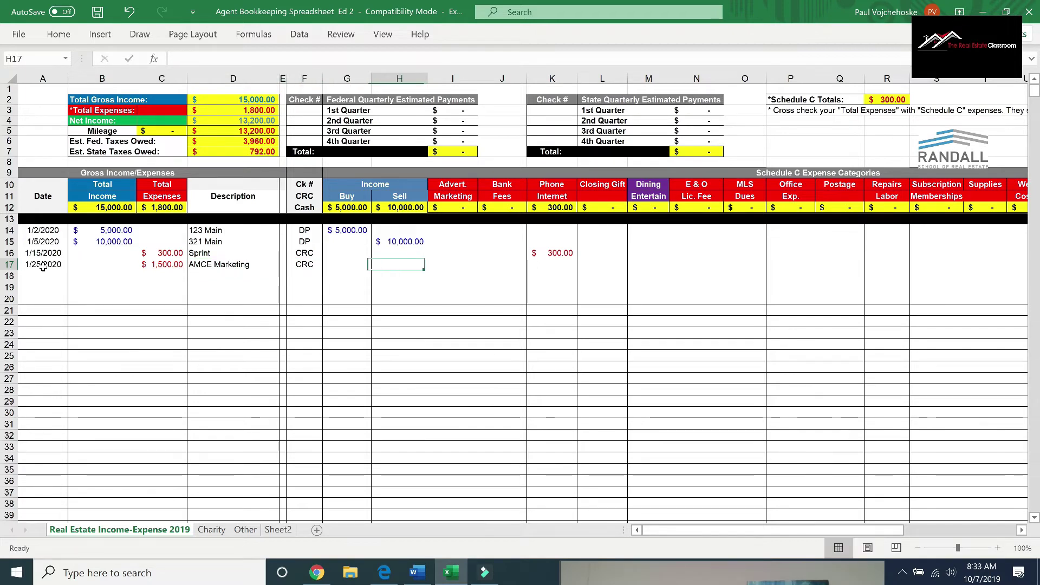
{"action": "type", "text": "1500"}
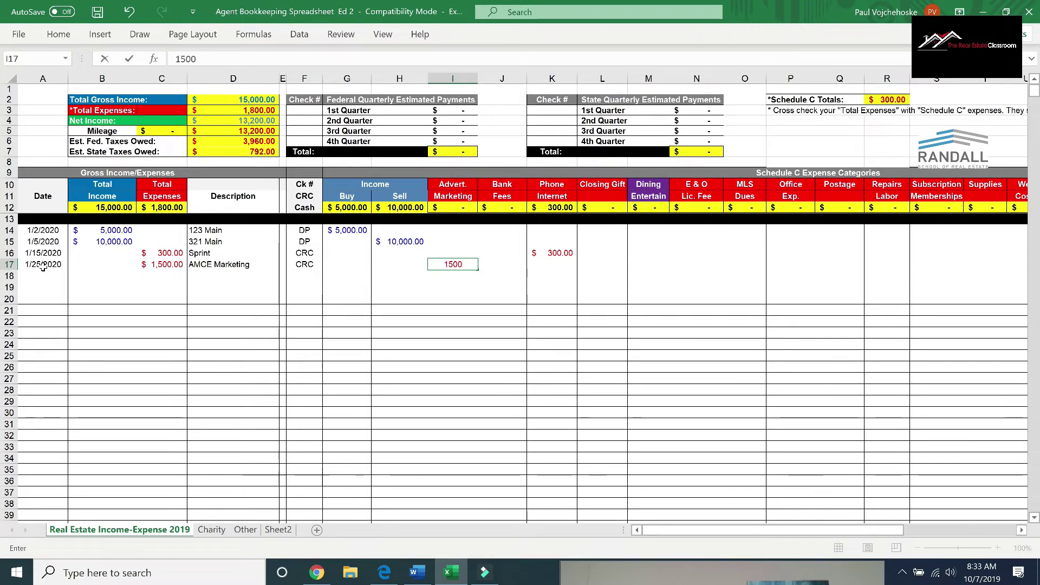
{"action": "key", "text": "Return"}
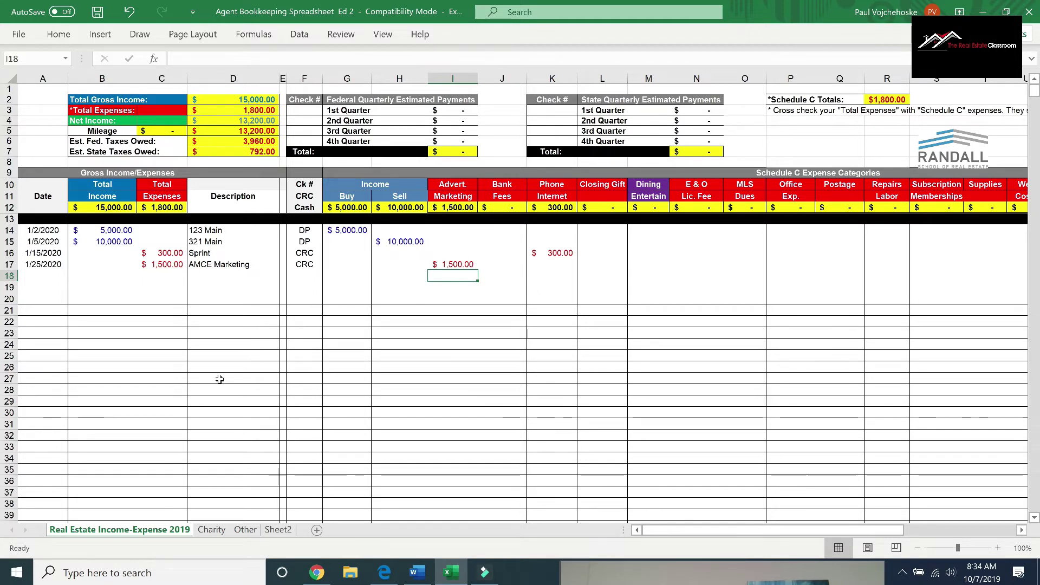
Enter the date 2/5/2020 and a total expense of 1,000 in row 18 of the ledger.
{"action": "left_click", "coordinate": [46, 278]}
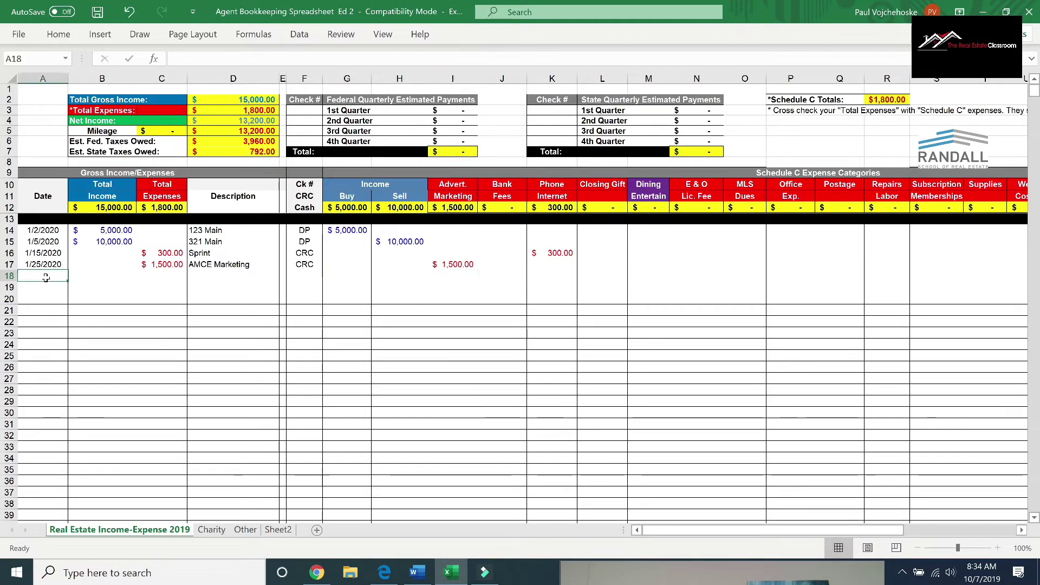
{"action": "type", "text": "1"}
{"action": "key", "text": "BackSpace"}
{"action": "type", "text": "2/5/2"}
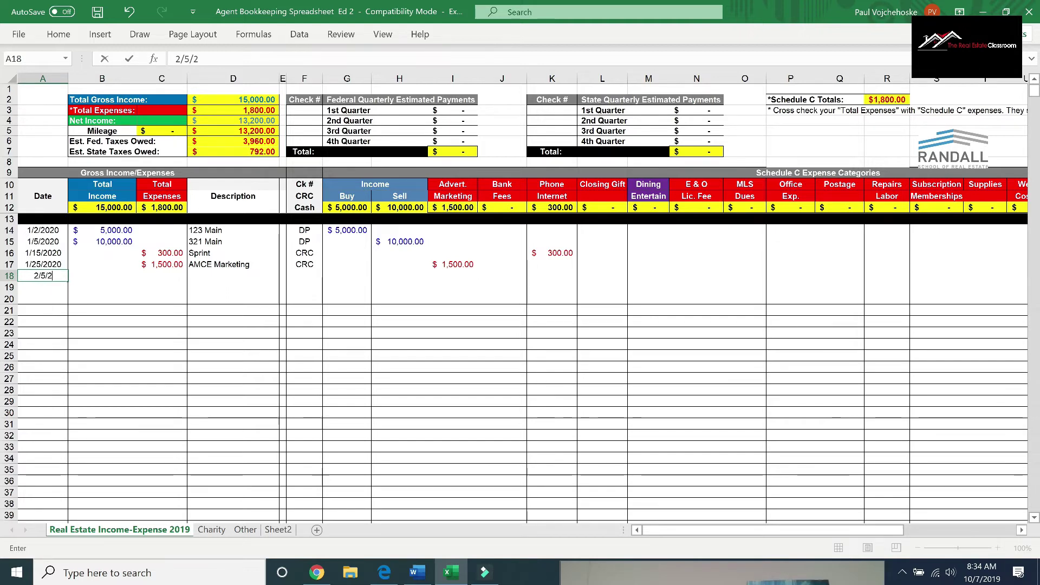
{"action": "type", "text": "020"}
{"action": "key", "text": "Tab"}
{"action": "key", "text": "Tab"}
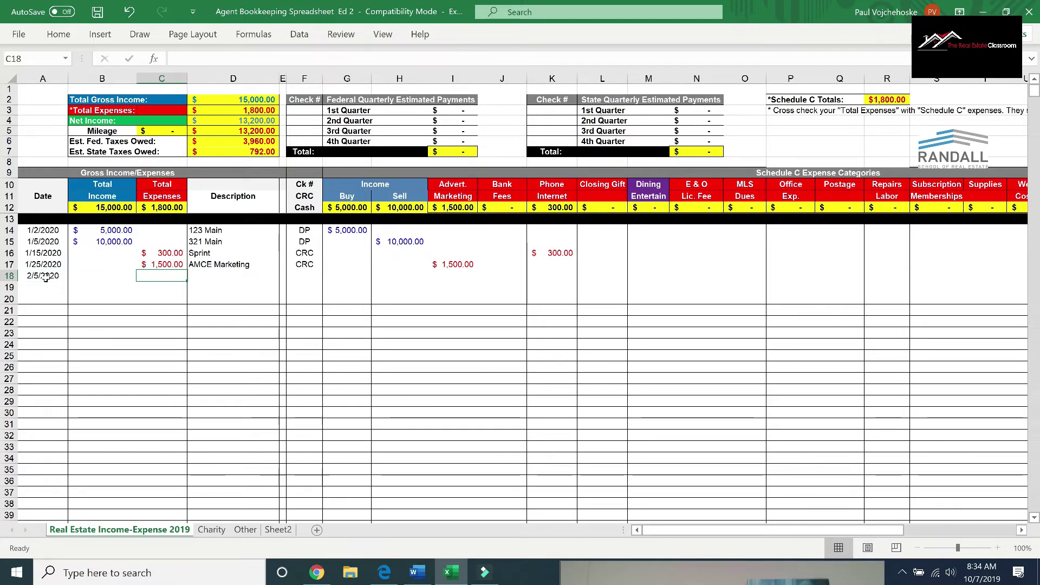
{"action": "type", "text": "1,00"}
{"action": "type", "text": "000"}
{"action": "key", "text": "Tab"}
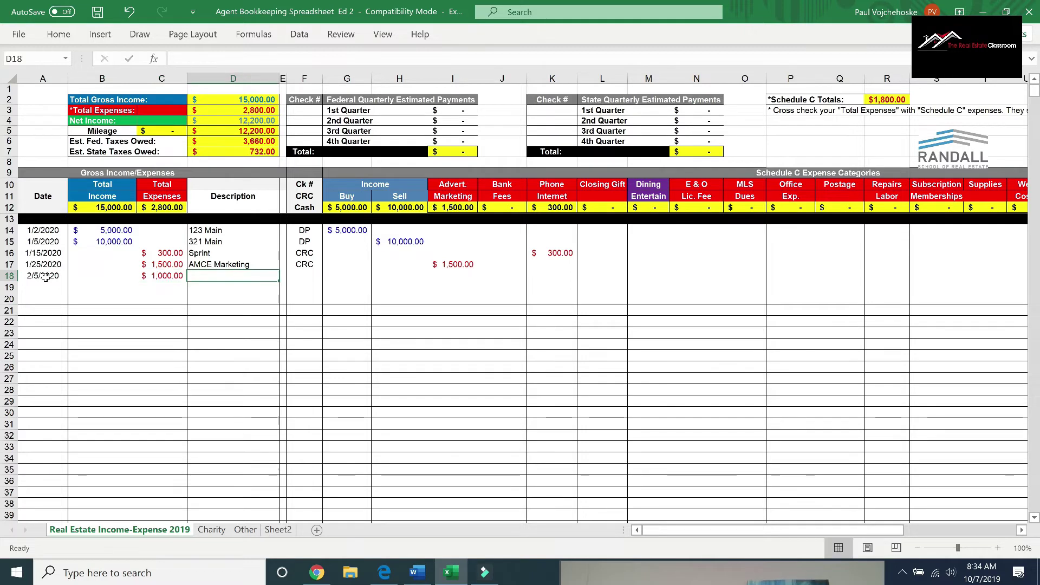
Fill in row 18 with the description Sign Company and payment type CRC.
{"action": "type", "text": "Sign Company"}
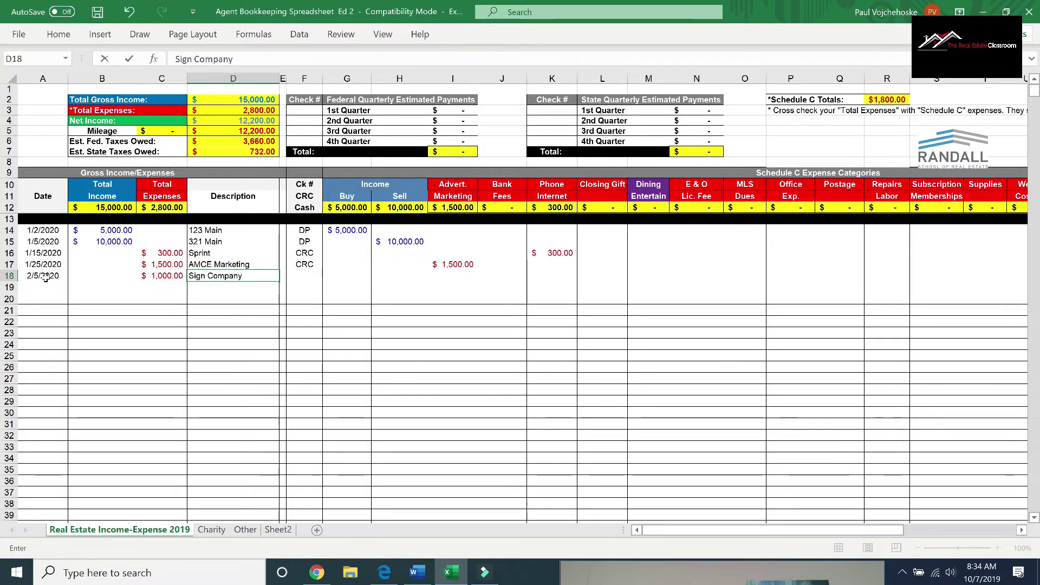
{"action": "key", "text": "Tab"}
{"action": "key", "text": "Tab"}
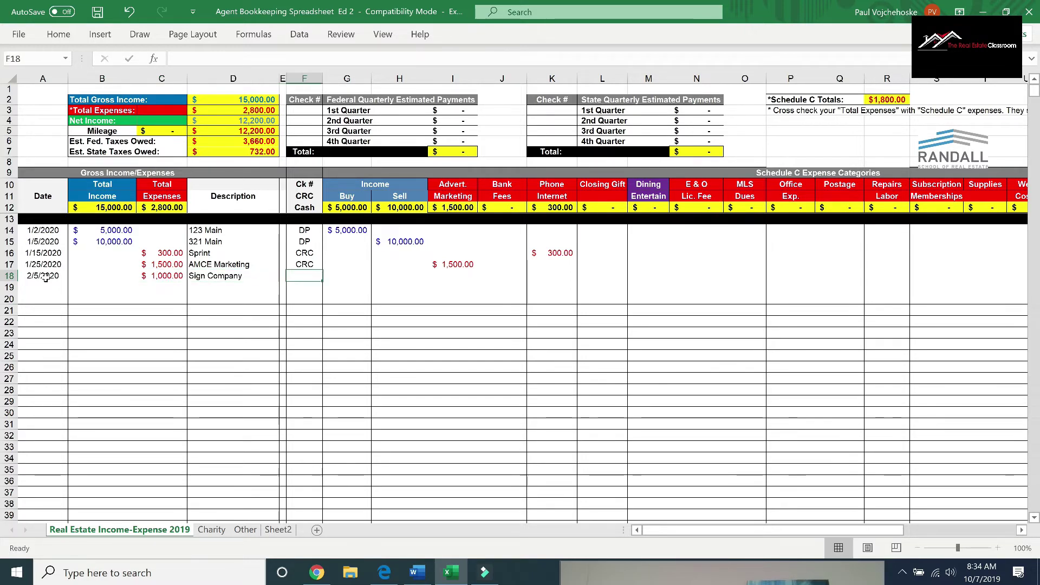
{"action": "type", "text": "CRC"}
Allocate 1000 to the Supplies category for the Sign Company expense in row 18.
{"action": "key", "text": "Tab"}
{"action": "key", "text": "Tab"}
{"action": "key", "text": "Tab"}
{"action": "key", "text": "Tab"}
{"action": "key", "text": "Tab"}
{"action": "key", "text": "Tab"}
{"action": "key", "text": "Tab"}
{"action": "key", "text": "Tab"}
{"action": "key", "text": "Tab"}
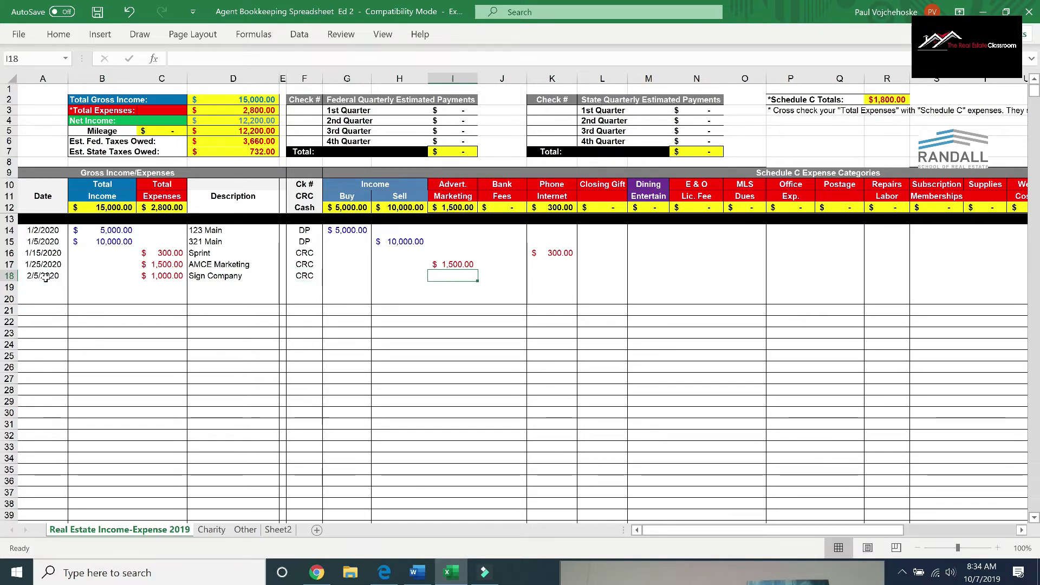
{"action": "key", "text": "Tab"}
{"action": "key", "text": "Tab"}
{"action": "key", "text": "Tab"}
{"action": "key", "text": "Tab"}
{"action": "key", "text": "Tab"}
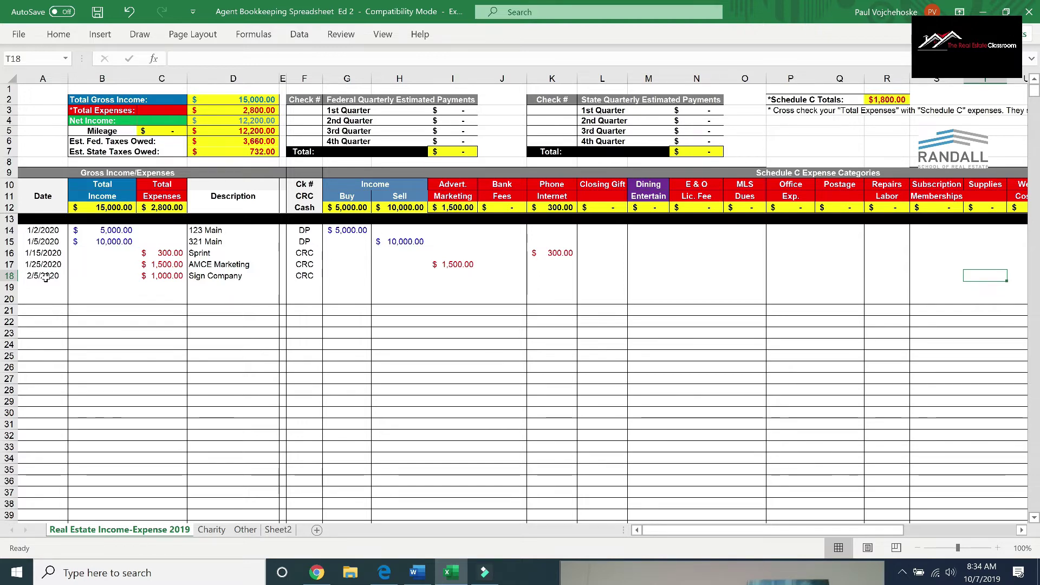
{"action": "type", "text": "1000"}
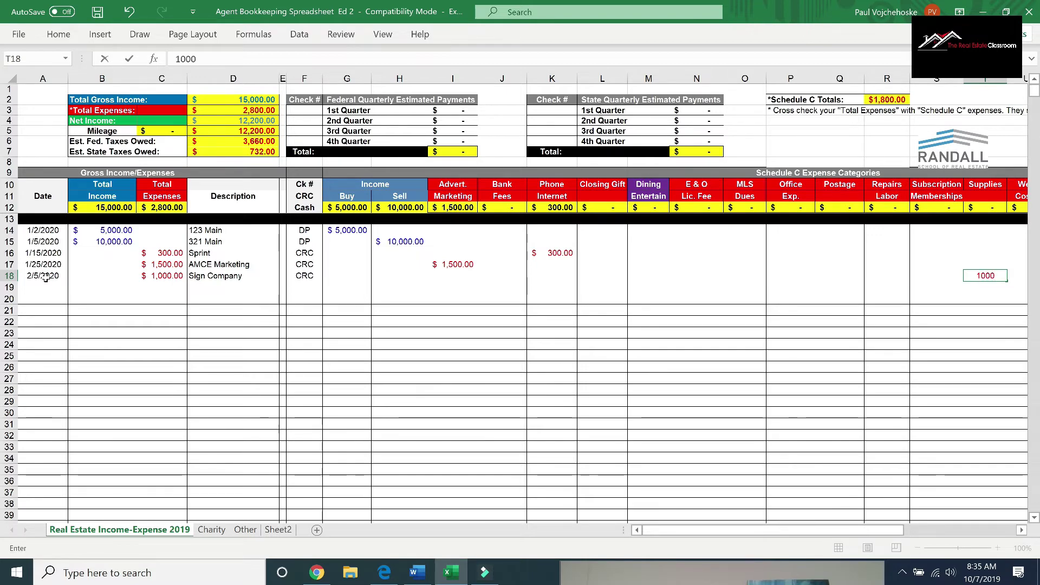
{"action": "key", "text": "Left"}
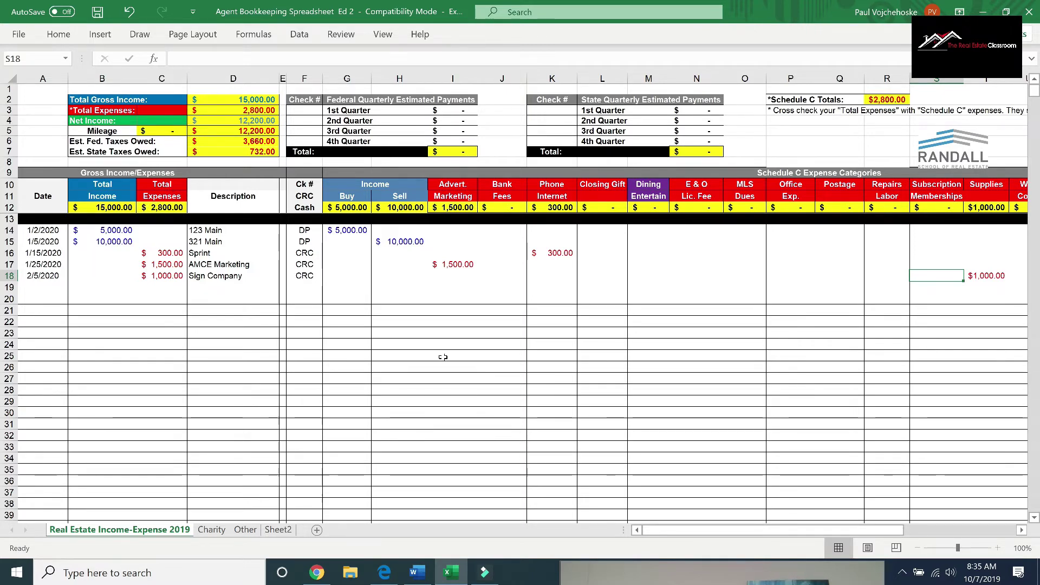
Enter the date 2/25/2020 and a total expense of 500 in row 19 of the ledger.
{"action": "left_click", "coordinate": [59, 286]}
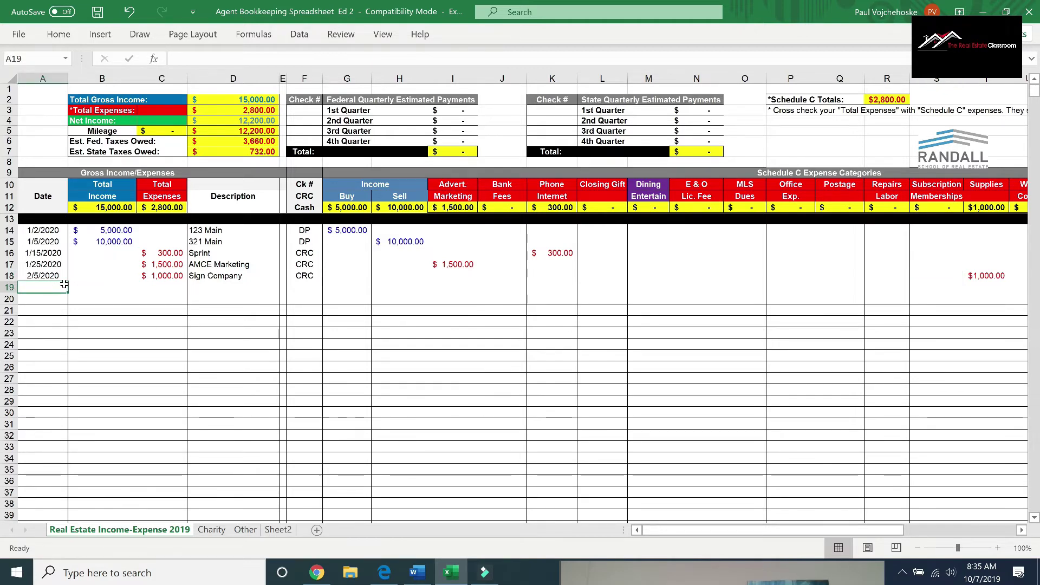
{"action": "type", "text": "2/"}
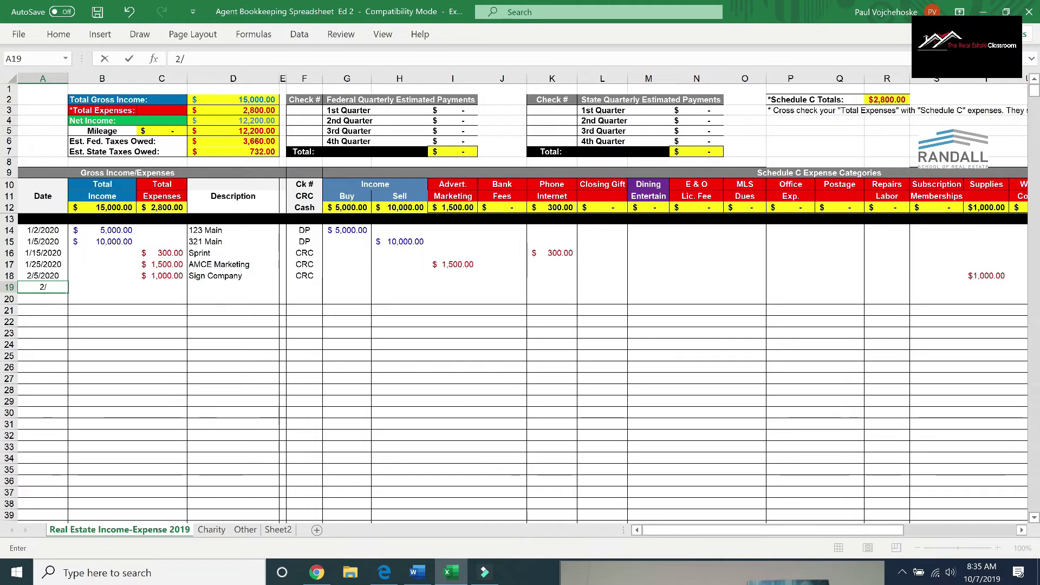
{"action": "type", "text": "2/25"}
{"action": "key", "text": "BackSpace"}
{"action": "key", "text": "BackSpace"}
{"action": "key", "text": "BackSpace"}
{"action": "type", "text": "5/2"}
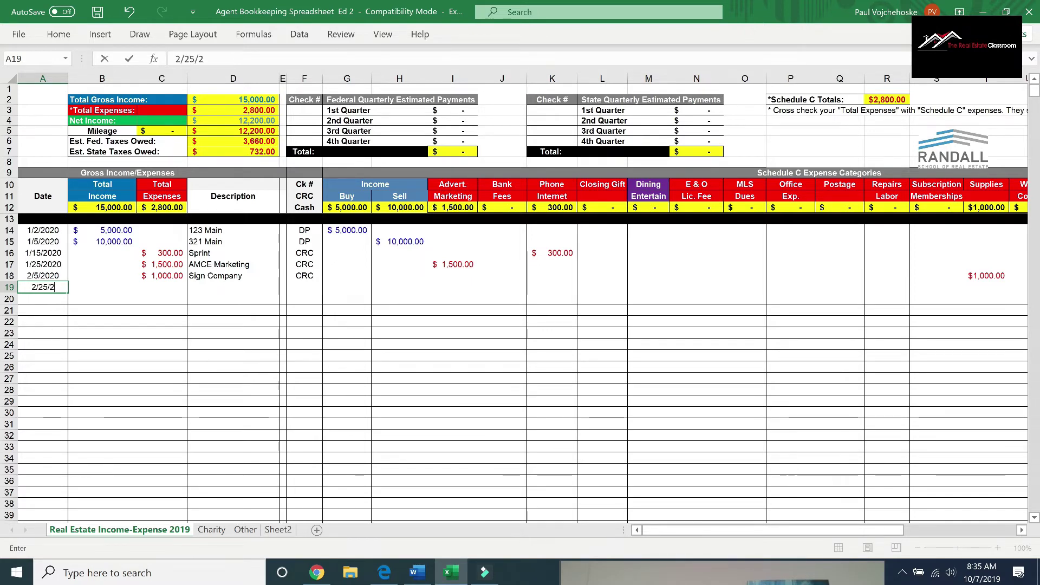
{"action": "type", "text": "020"}
{"action": "key", "text": "Tab"}
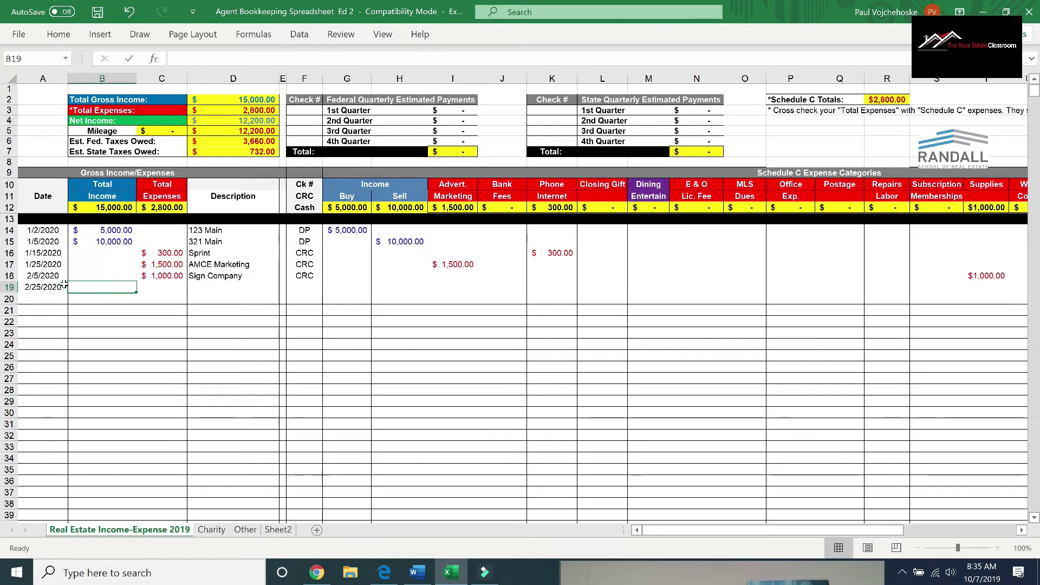
{"action": "key", "text": "Tab"}
{"action": "type", "text": "500"}
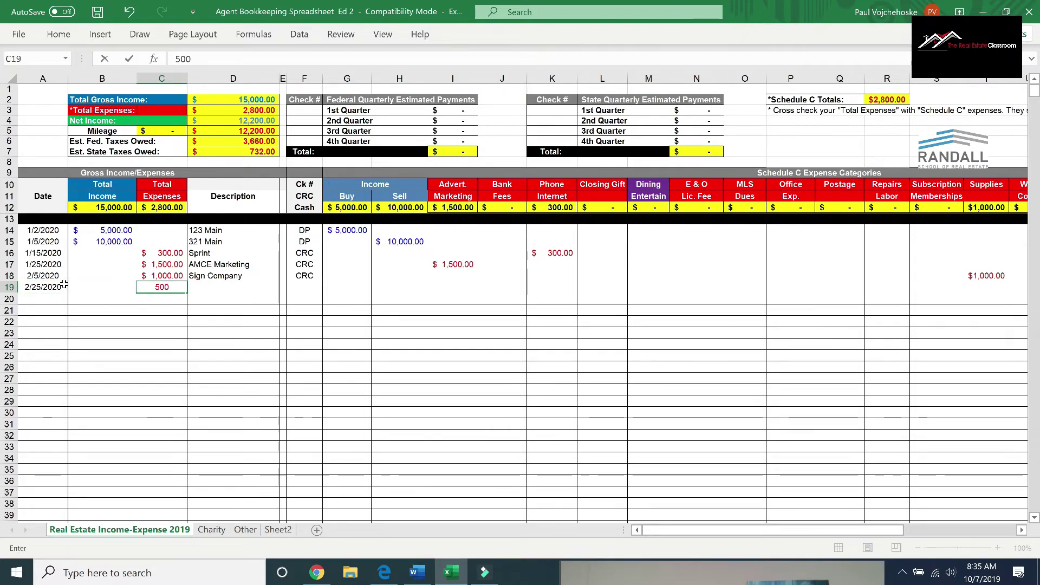
{"action": "key", "text": "Tab"}
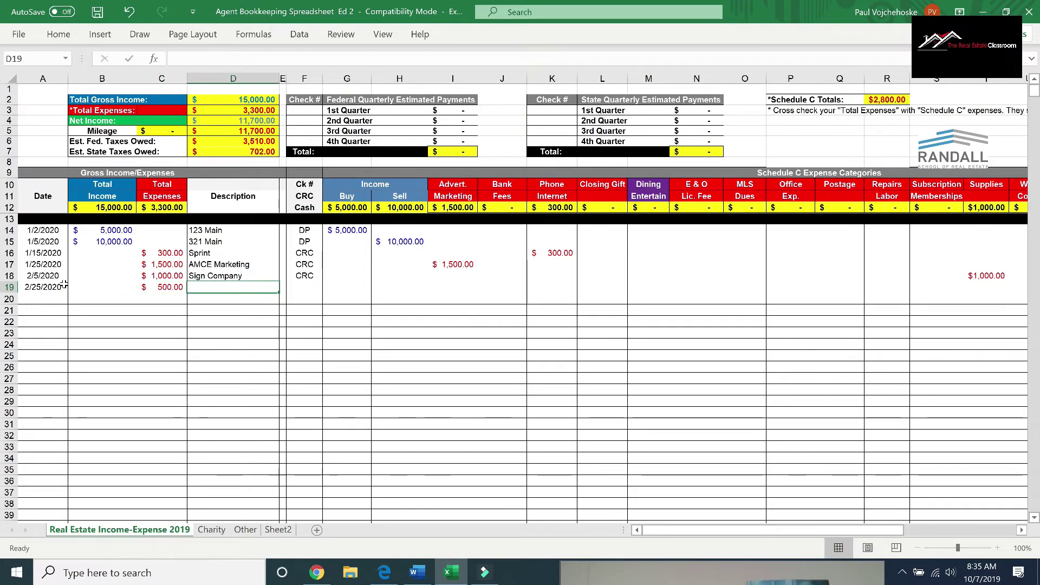
Fill in row 19 with the description Office Depot and payment type CRC.
{"action": "type", "text": "Office D"}
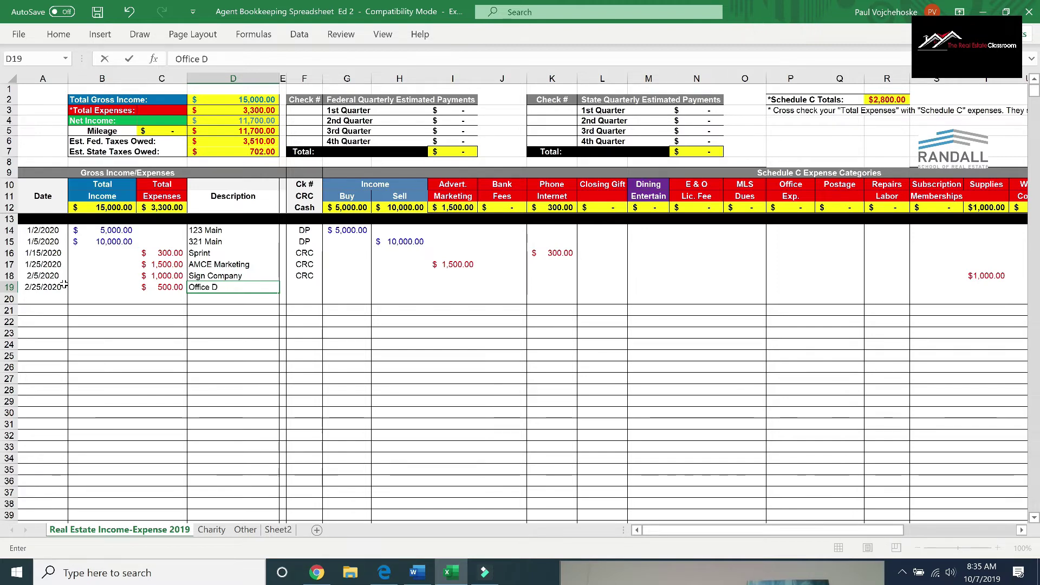
{"action": "type", "text": "epot"}
{"action": "key", "text": "Tab"}
{"action": "key", "text": "Tab"}
{"action": "type", "text": "CRC"}
Enter 50 in the Office Exp. category for the Office Depot expense in row 19.
{"action": "key", "text": "Tab"}
{"action": "key", "text": "Tab"}
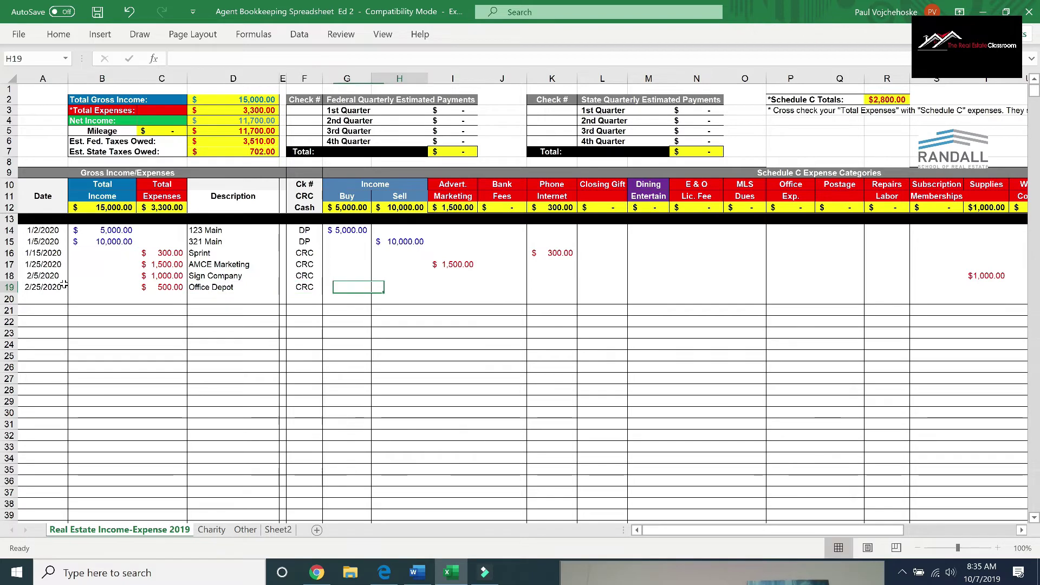
{"action": "key", "text": "Tab"}
{"action": "key", "text": "Tab"}
{"action": "key", "text": "Tab"}
{"action": "key", "text": "Tab"}
{"action": "key", "text": "Tab"}
{"action": "key", "text": "Tab"}
{"action": "key", "text": "Tab"}
{"action": "key", "text": "Tab"}
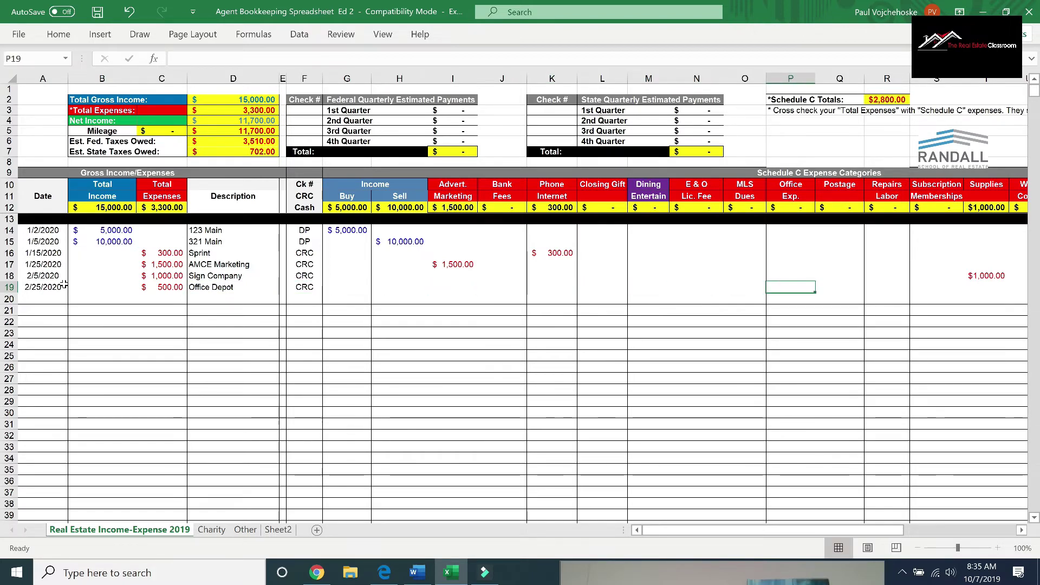
{"action": "type", "text": "50"}
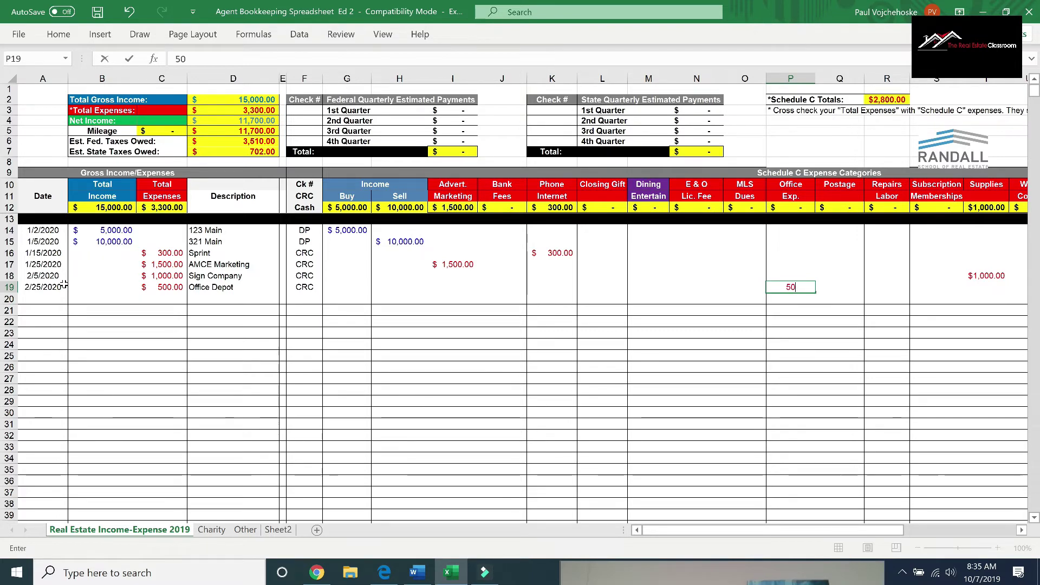
{"action": "key", "text": "Left"}
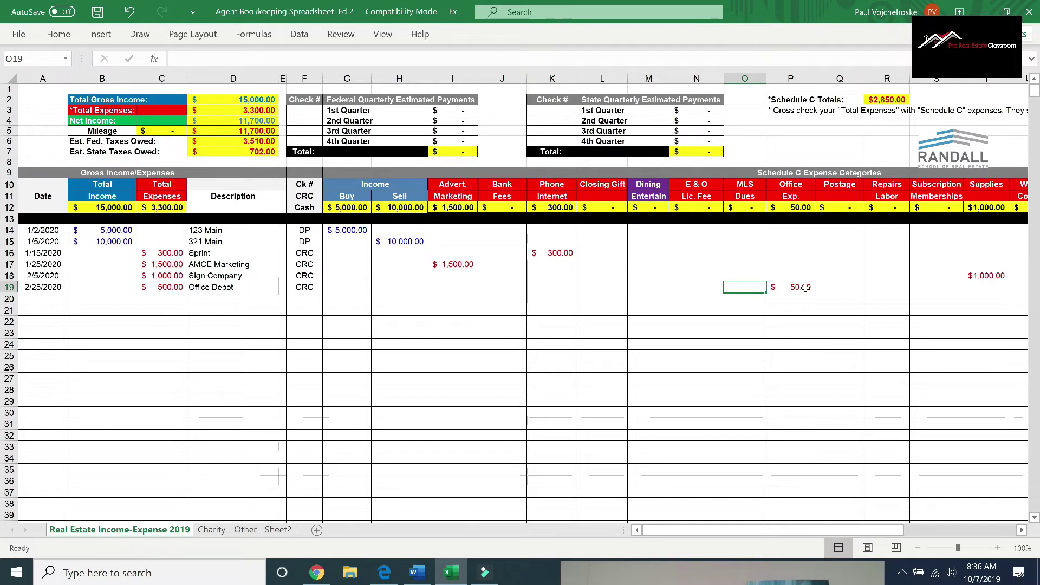
Set the Office Exp. amount of the Office Depot expense in row 19 to 500.
{"action": "left_click", "coordinate": [771, 288]}
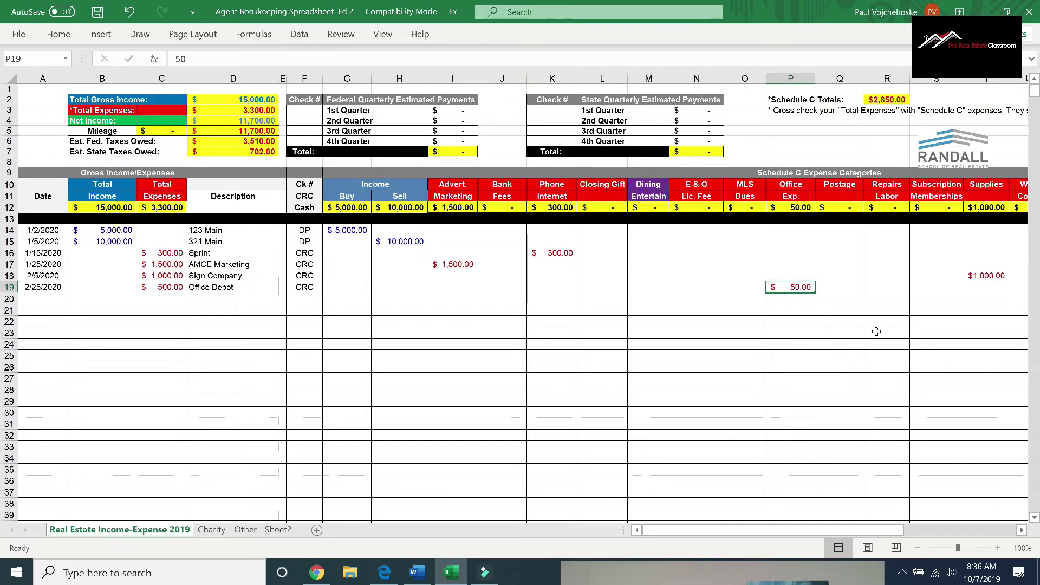
{"action": "type", "text": "5000"}
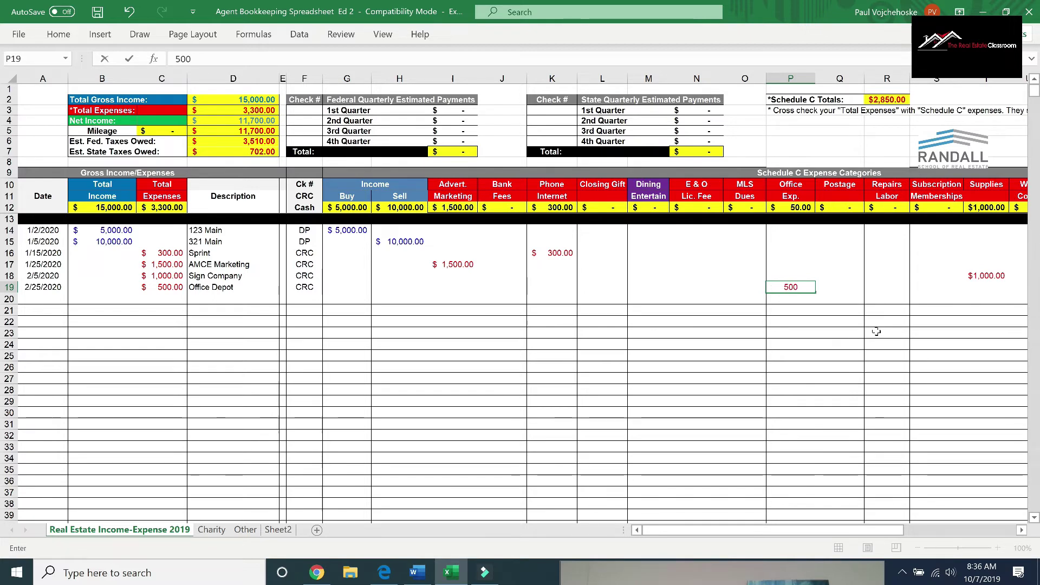
{"action": "key", "text": "Left"}
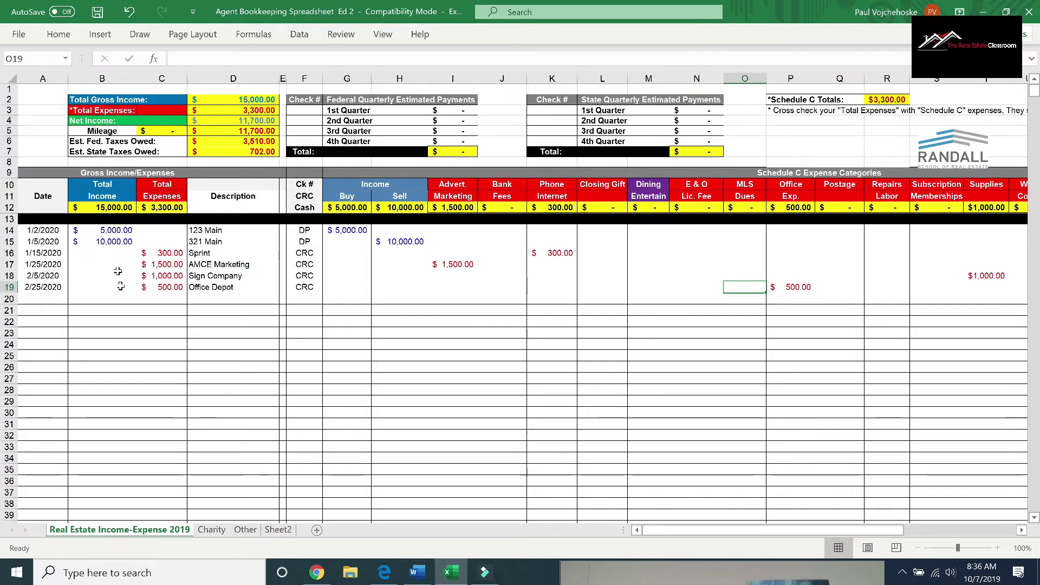
Enter the date 3/6/2020 and a total income of 8000 in row 20 of the ledger.
{"action": "left_click", "coordinate": [38, 301]}
{"action": "type", "text": "3/"}
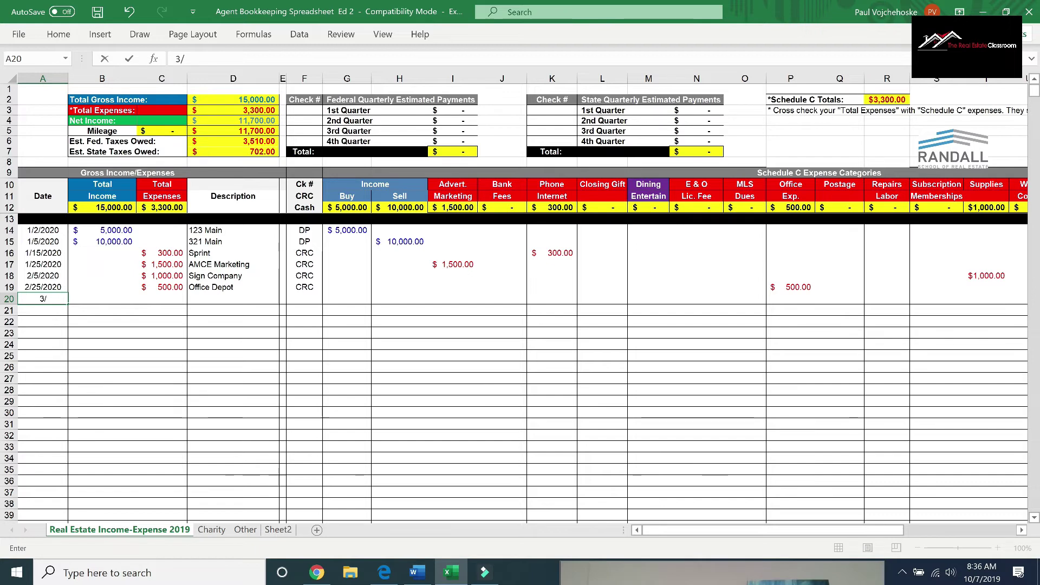
{"action": "type", "text": "6/2020"}
{"action": "key", "text": "Tab"}
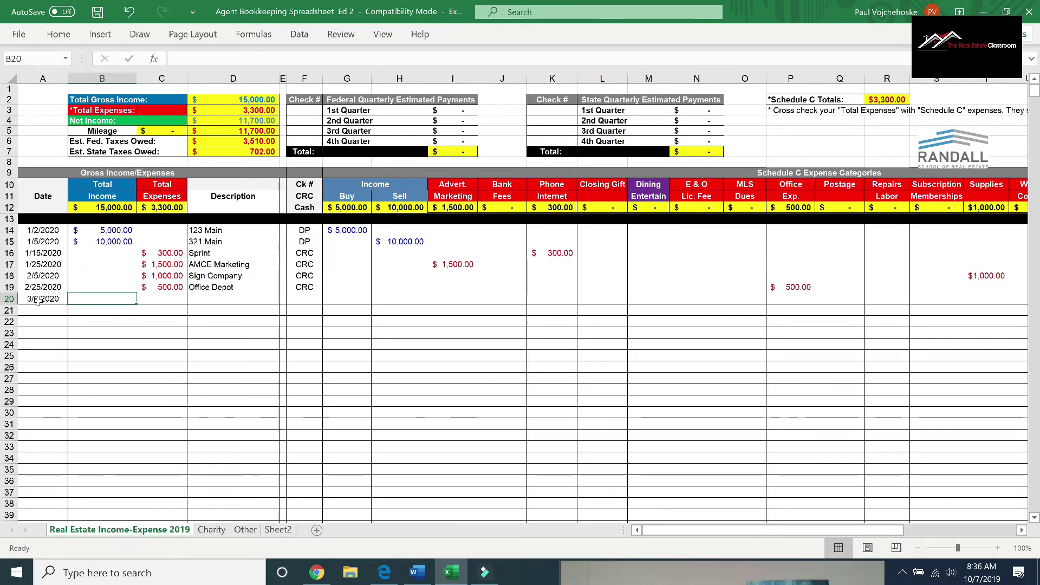
{"action": "type", "text": "8000"}
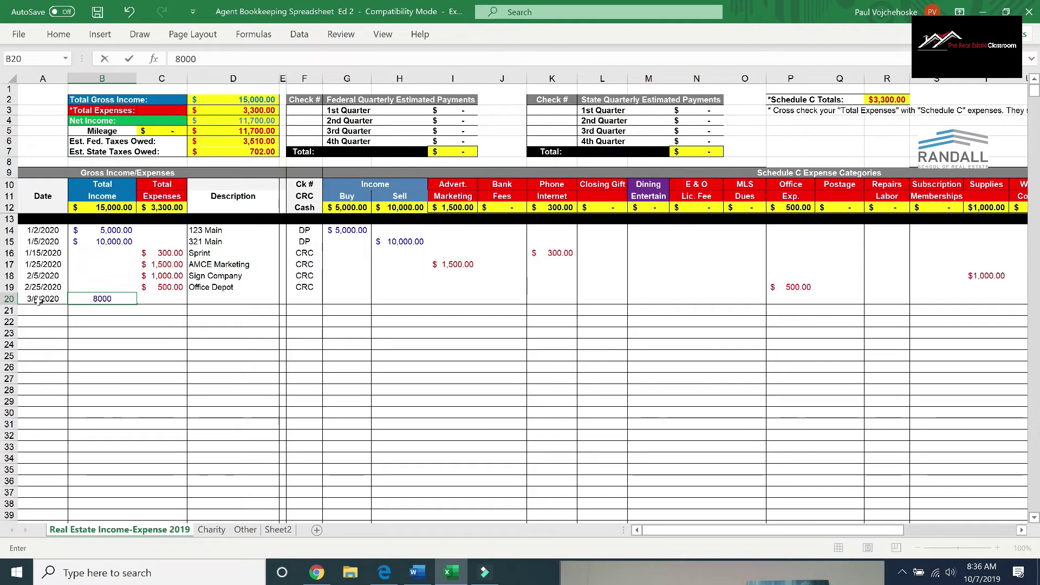
{"action": "key", "text": "Tab"}
{"action": "key", "text": "Tab"}
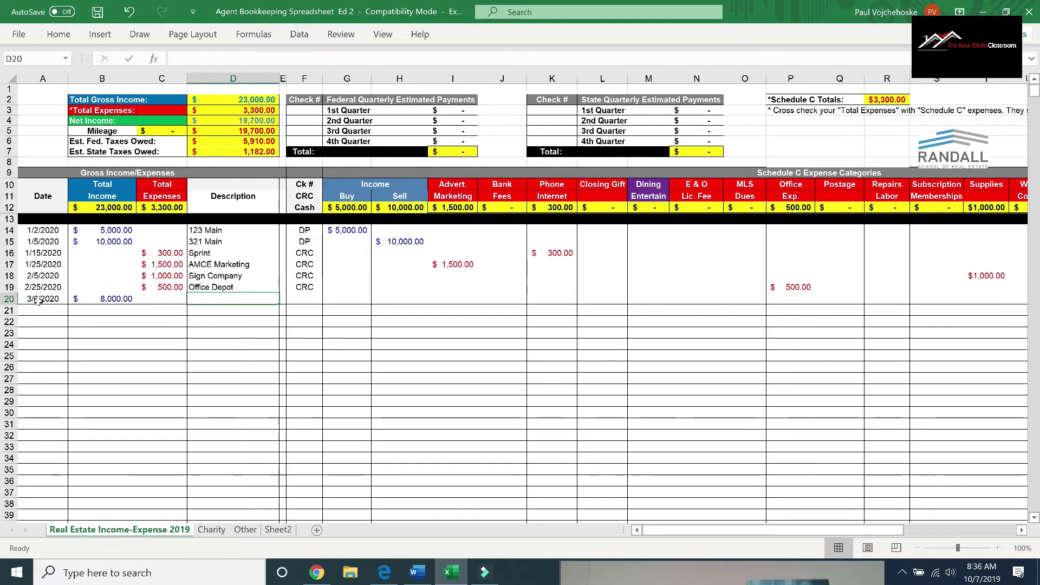
Complete row 20 with the property's street address as description, payment type DP and 8000 under Sell income.
{"action": "type", "text": "12345 Main"}
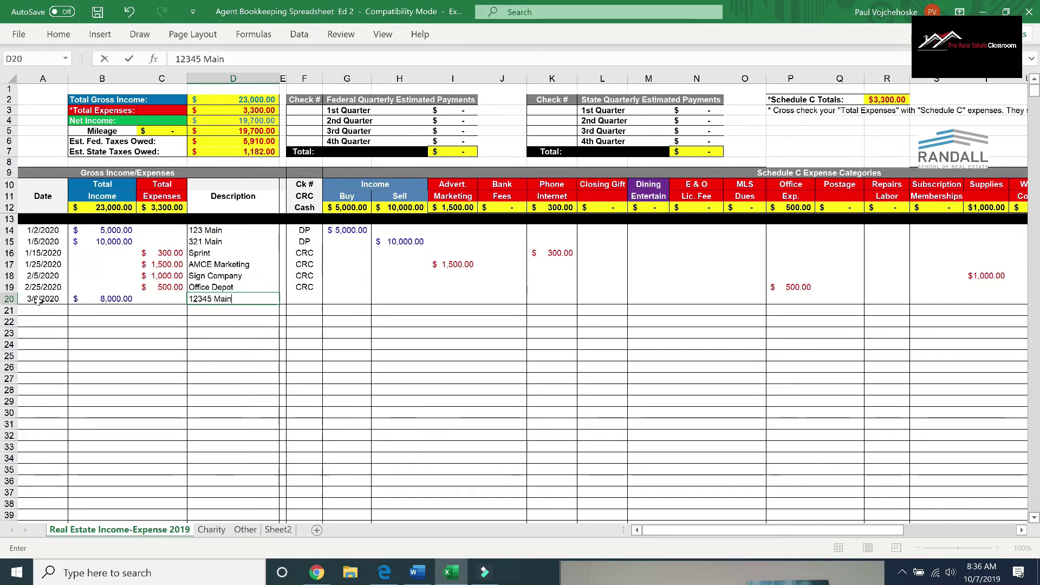
{"action": "key", "text": "Tab"}
{"action": "key", "text": "Tab"}
{"action": "type", "text": "DP"}
{"action": "key", "text": "Tab"}
{"action": "key", "text": "Tab"}
{"action": "type", "text": "8000"}
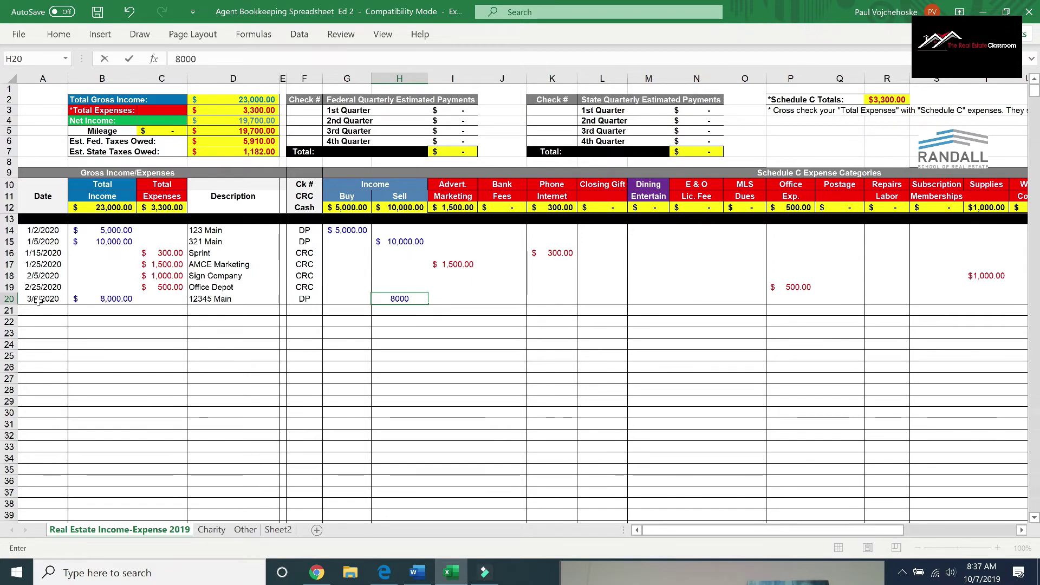
{"action": "key", "text": "Return"}
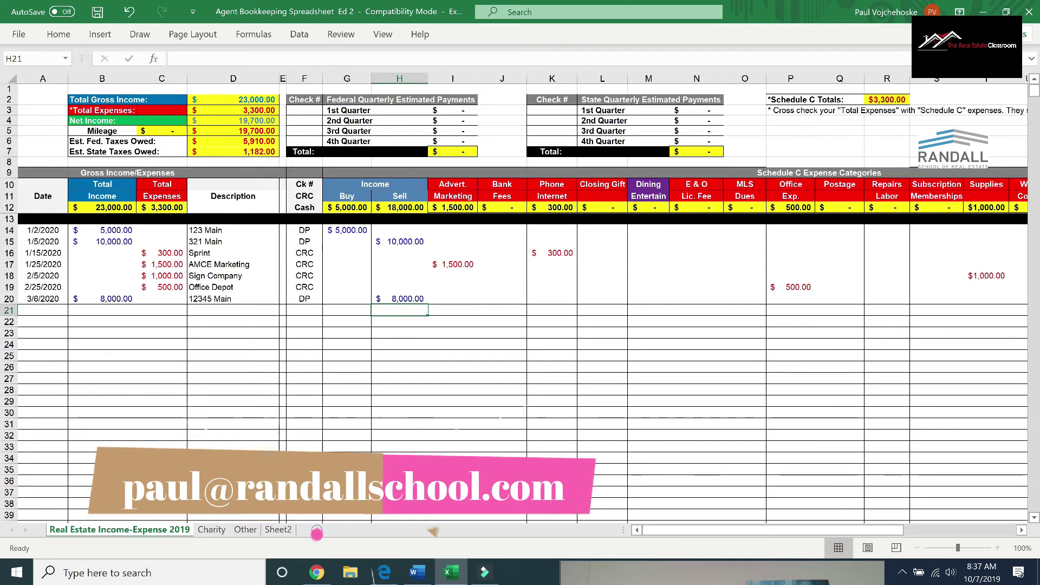
Enter 521 miles at a rate of .58 for January in the Mileage table.
{"action": "left_click_drag", "start_coordinate": [721, 530], "coordinate": [827, 538]}
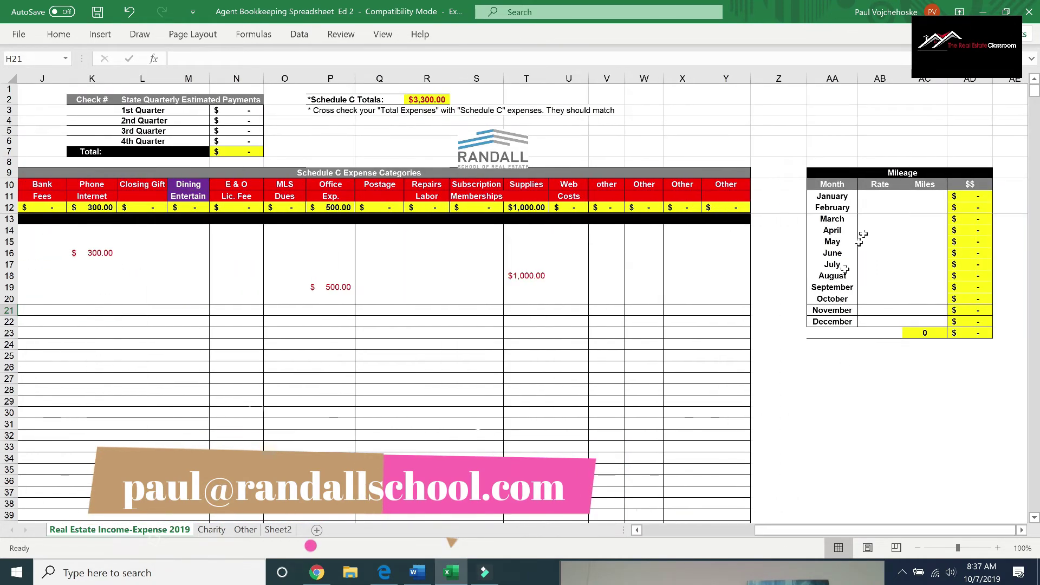
{"action": "left_click", "coordinate": [904, 196]}
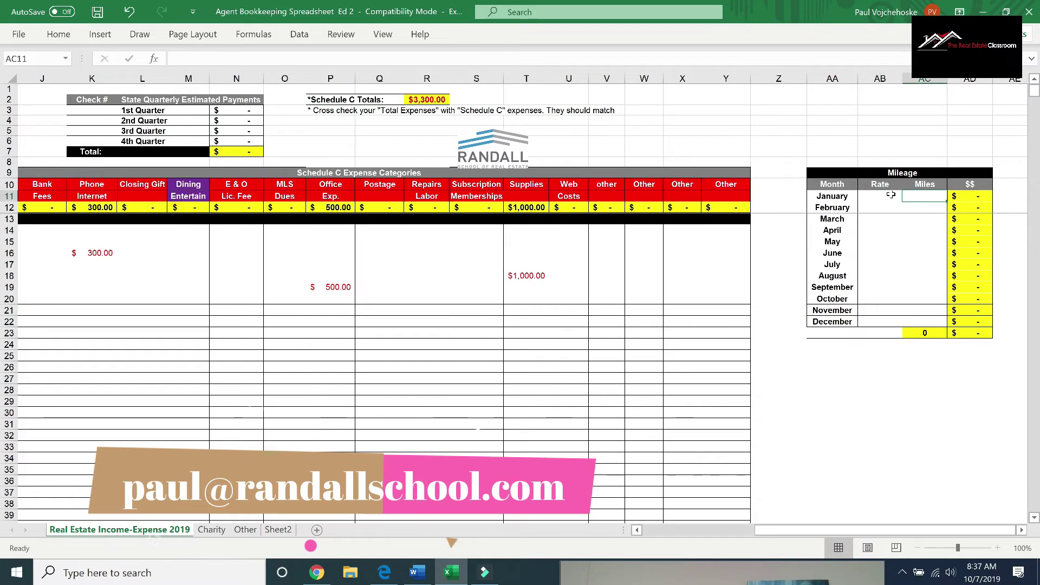
{"action": "type", "text": "521"}
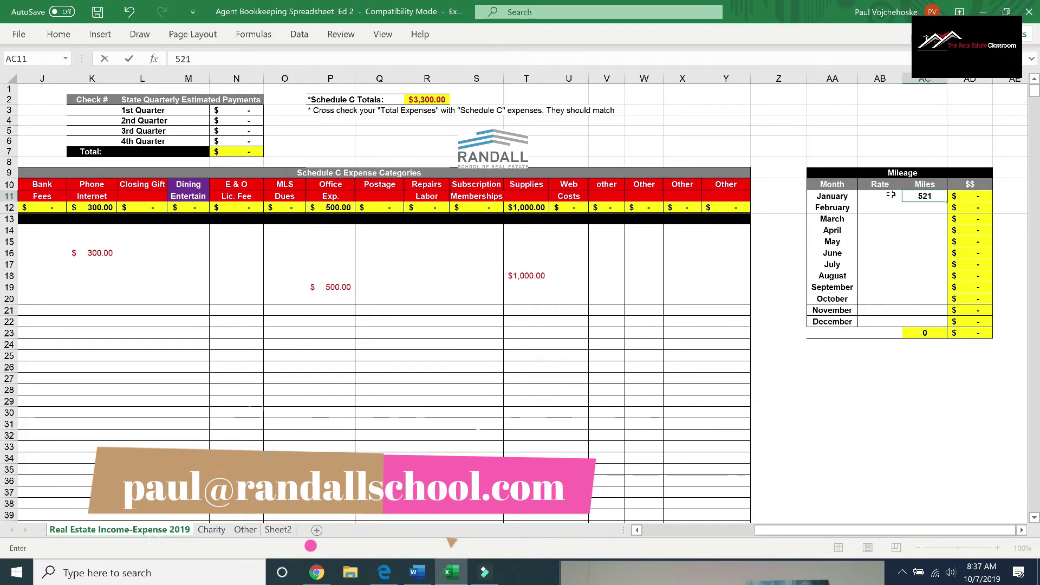
{"action": "left_click", "coordinate": [890, 194]}
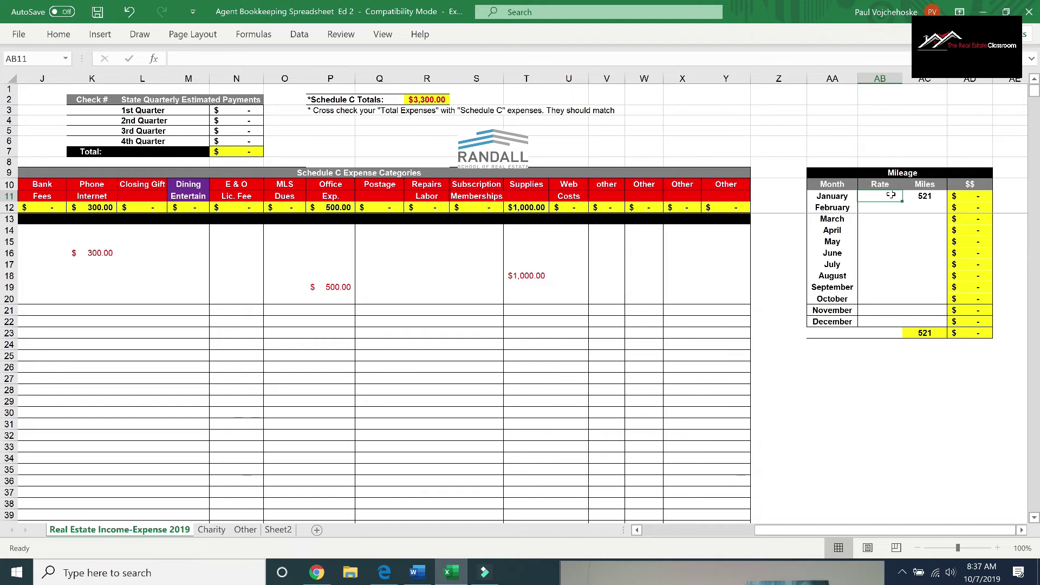
{"action": "type", "text": ".58"}
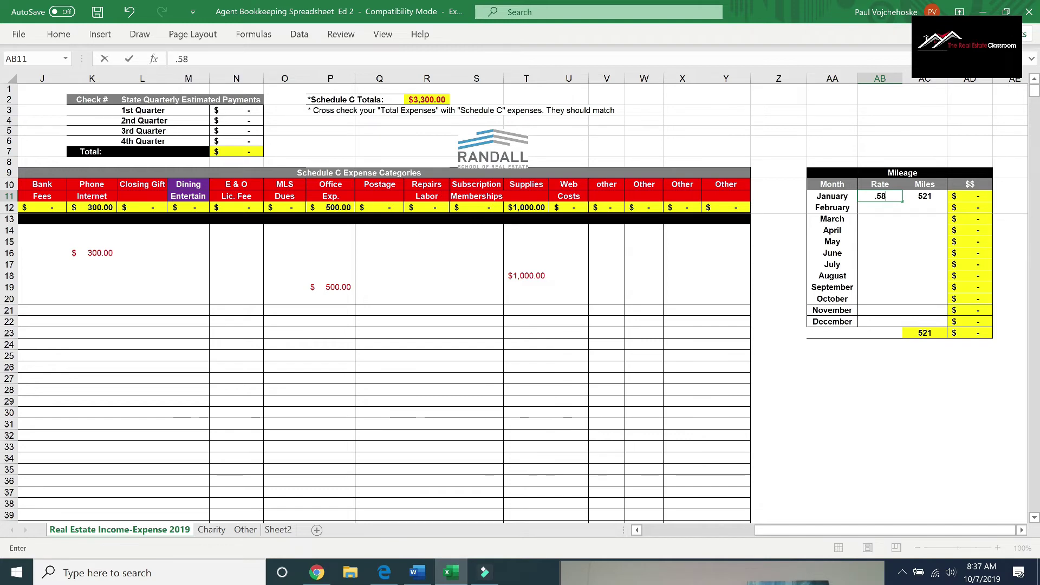
{"action": "key", "text": "Return"}
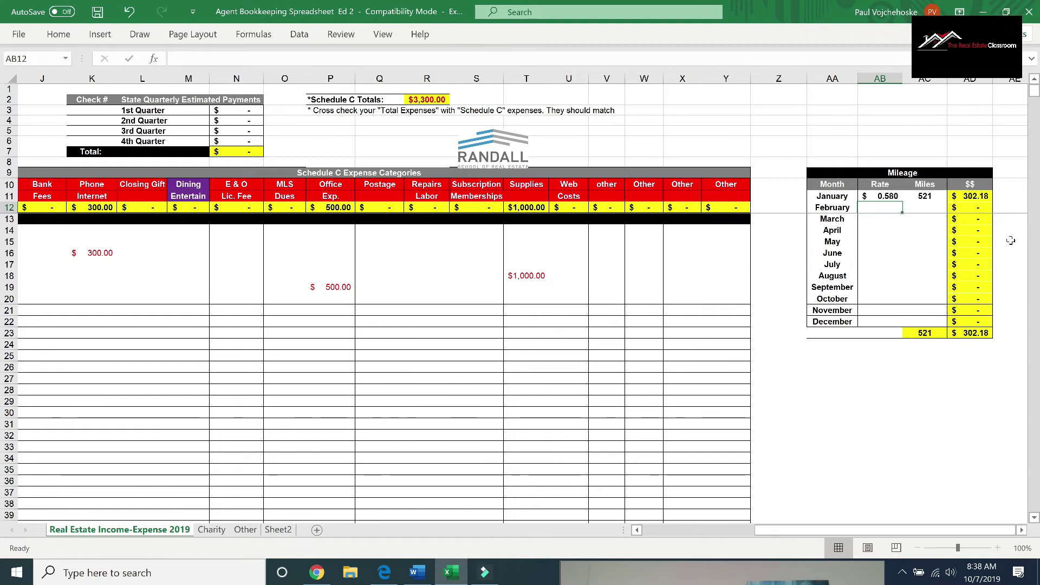
{"action": "type", "text": "421"}
{"action": "key", "text": "Tab"}
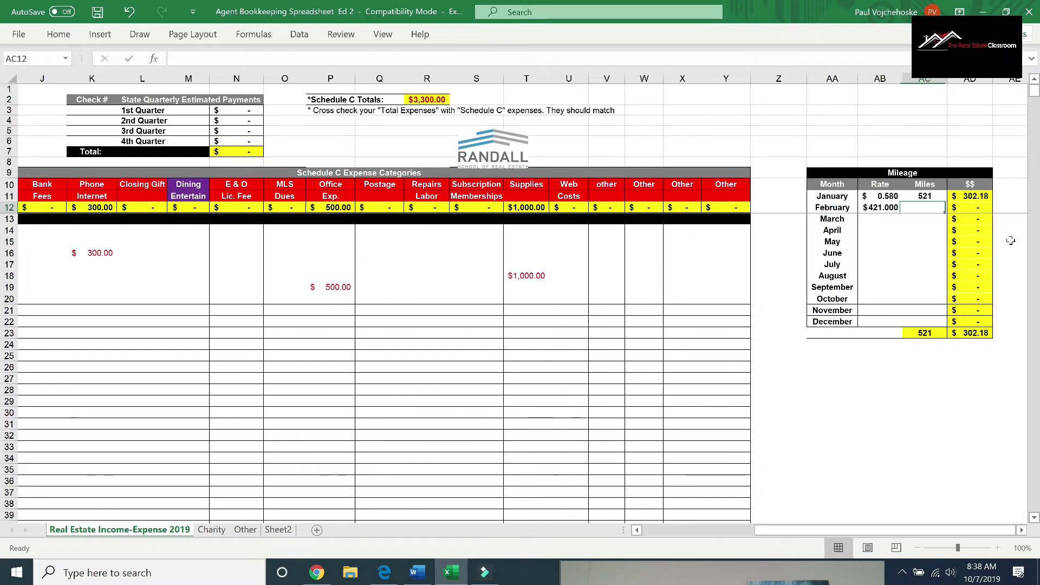
{"action": "left_click", "coordinate": [129, 11]}
Enter a rate of .58 and 421 miles for February in the Mileage table.
{"action": "type", "text": ".58"}
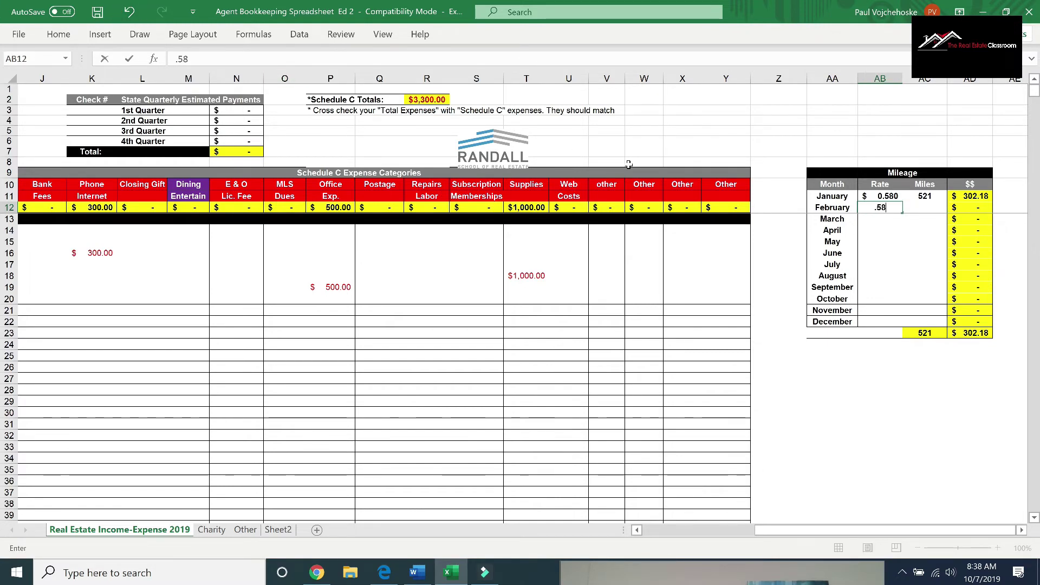
{"action": "key", "text": "Tab"}
{"action": "type", "text": "421"}
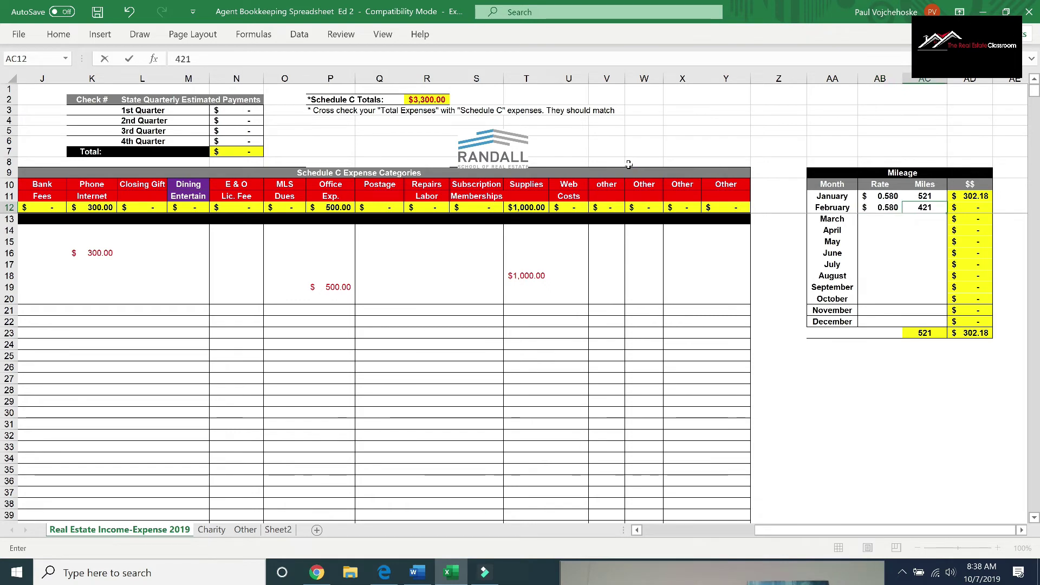
{"action": "key", "text": "Return"}
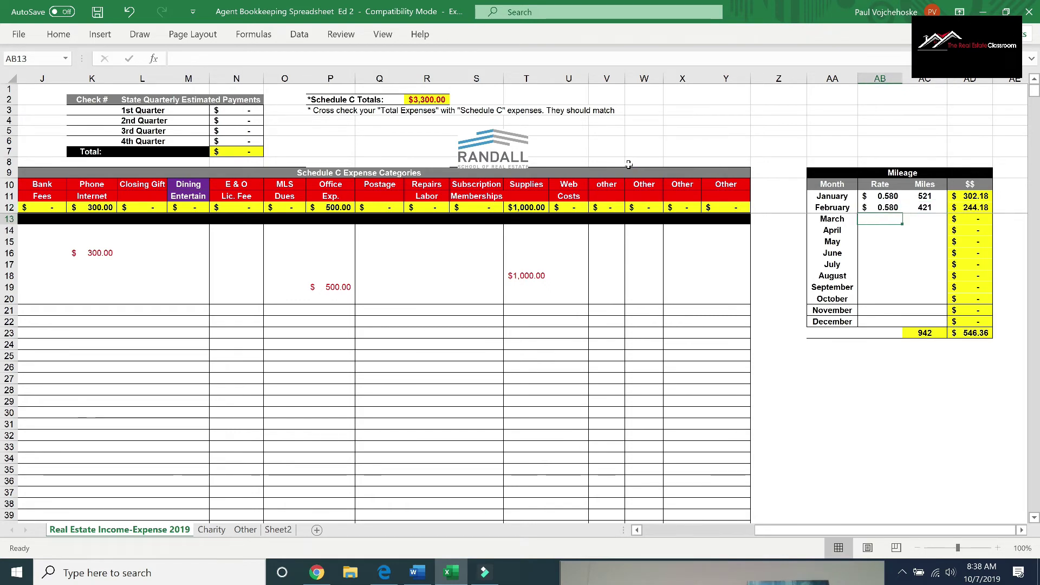
Enter a rate of .58 and 212 miles for March in the Mileage table.
{"action": "type", "text": ".58"}
{"action": "key", "text": "Tab"}
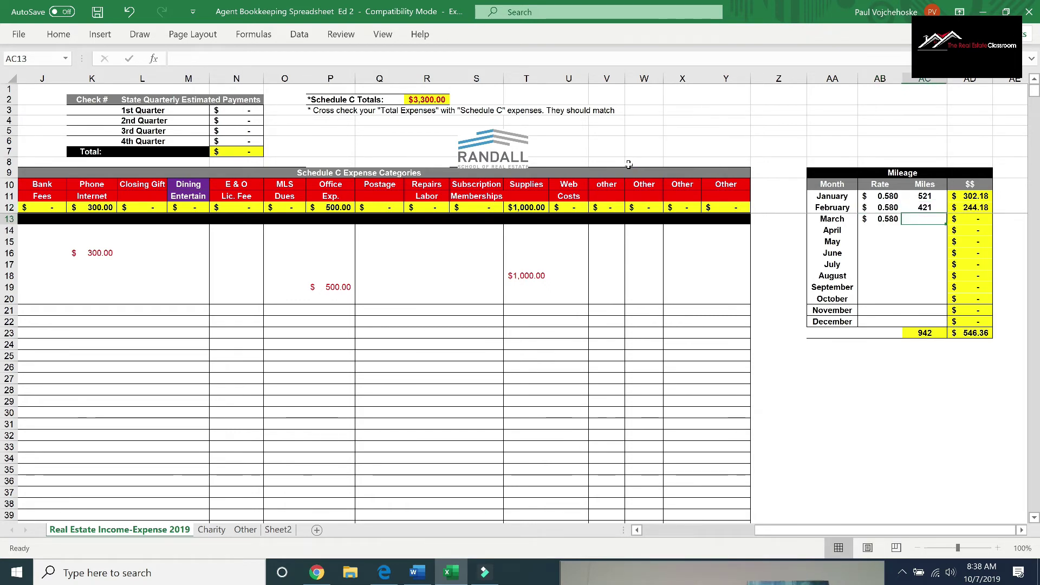
{"action": "type", "text": "212"}
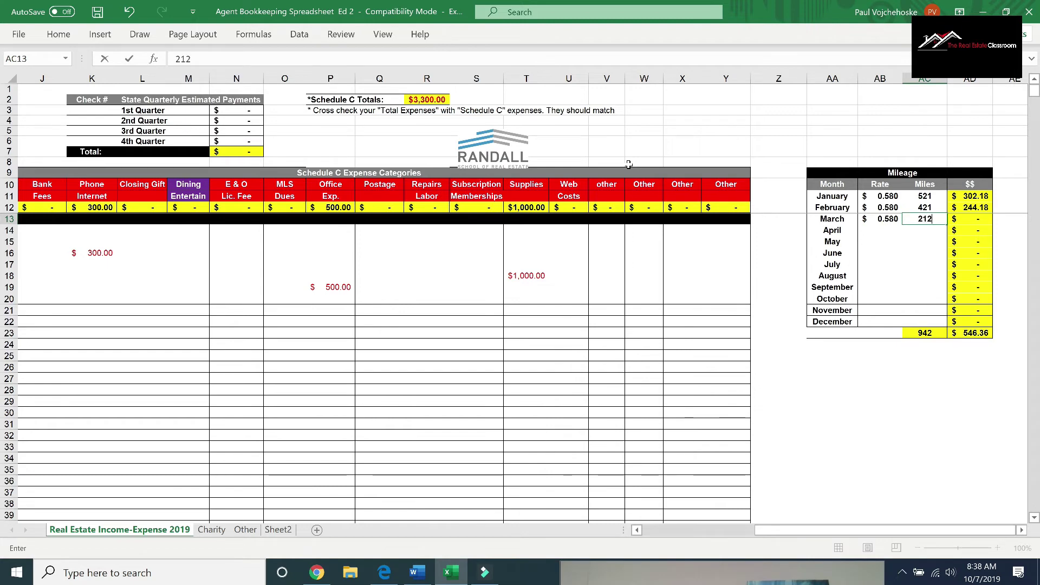
{"action": "key", "text": "Return"}
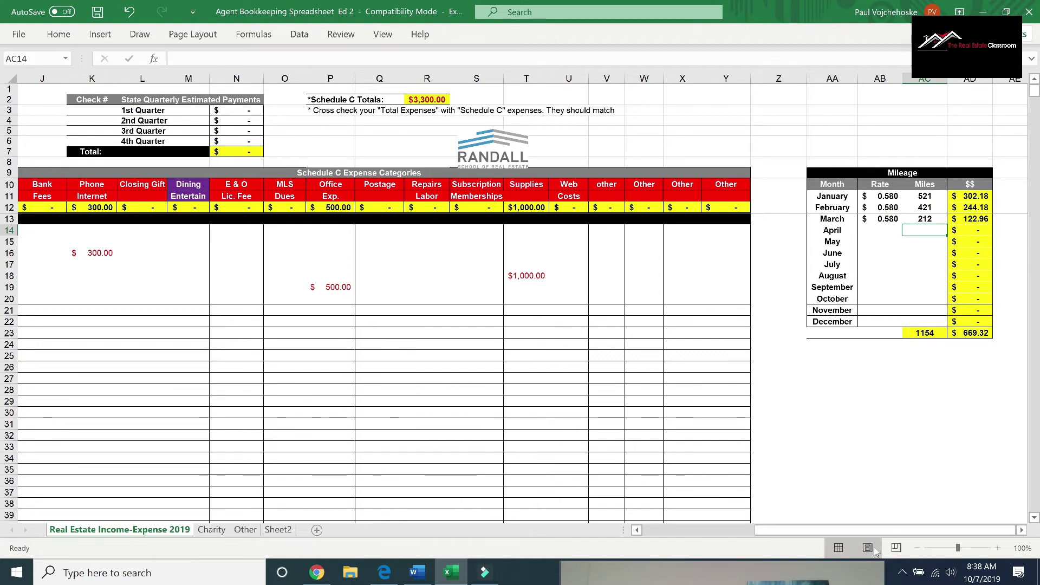
Record the 1st Quarter federal estimated payment with check # 1234 and an amount of 5500.
{"action": "left_click_drag", "start_coordinate": [872, 531], "coordinate": [633, 546]}
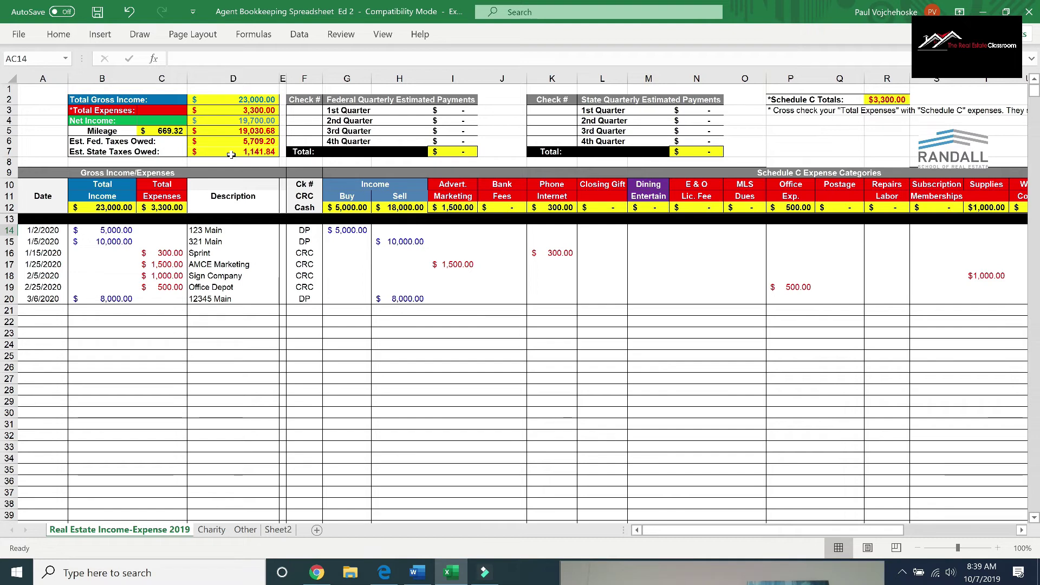
{"action": "left_click", "coordinate": [308, 112]}
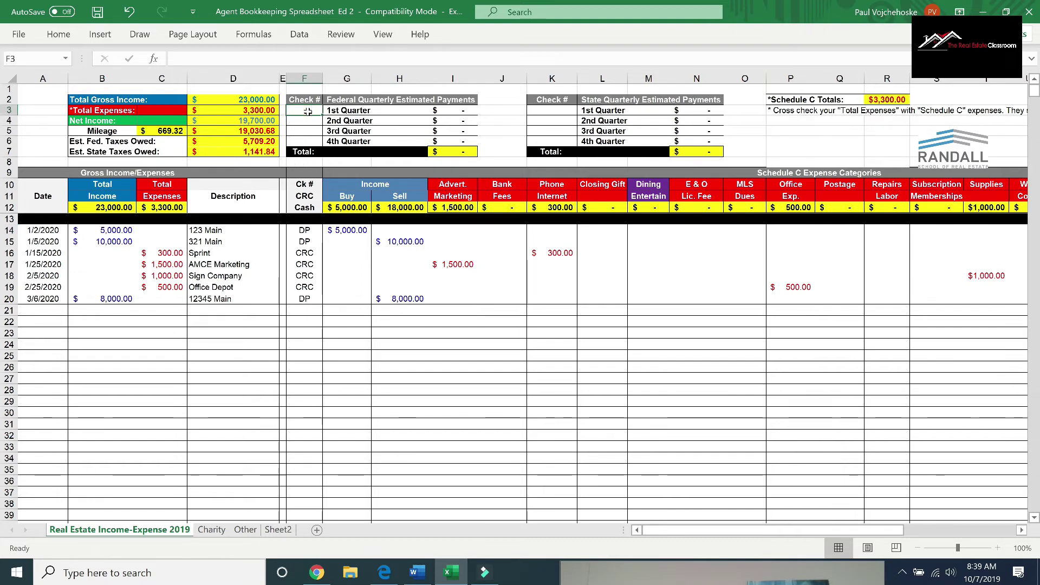
{"action": "type", "text": "1234"}
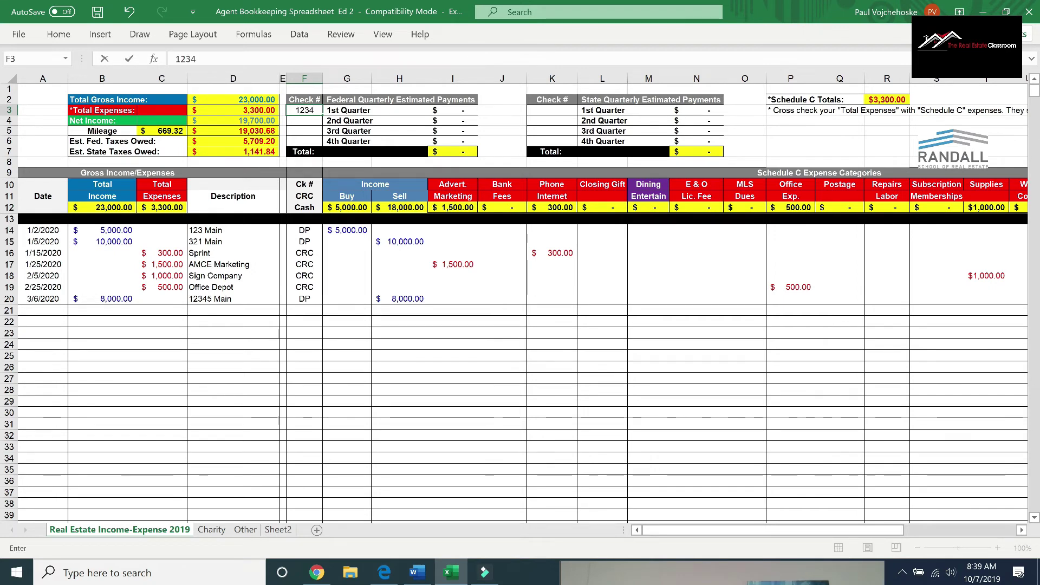
{"action": "key", "text": "Tab"}
{"action": "key", "text": "Tab"}
{"action": "key", "text": "Tab"}
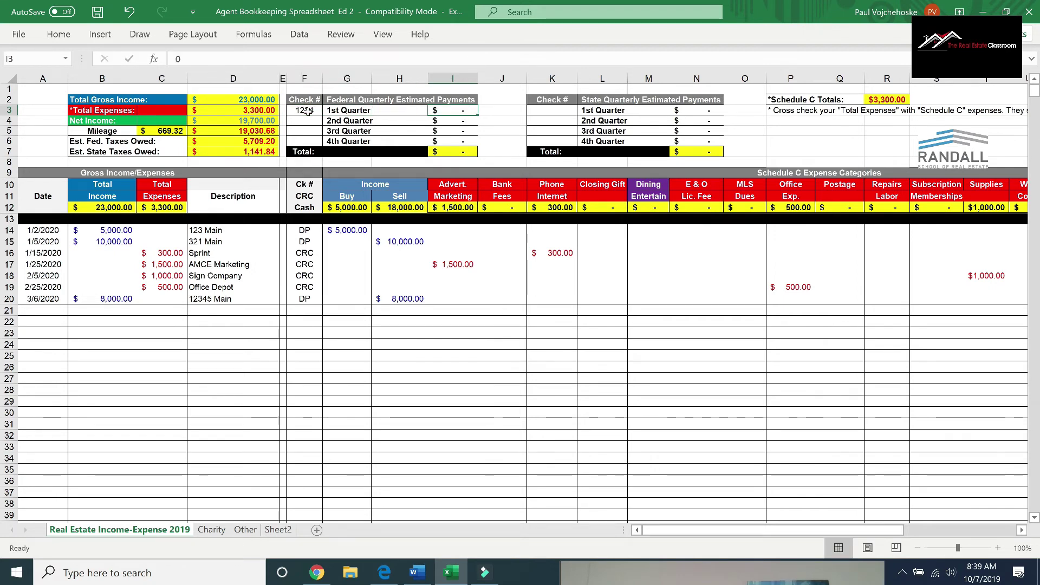
{"action": "type", "text": "5700"}
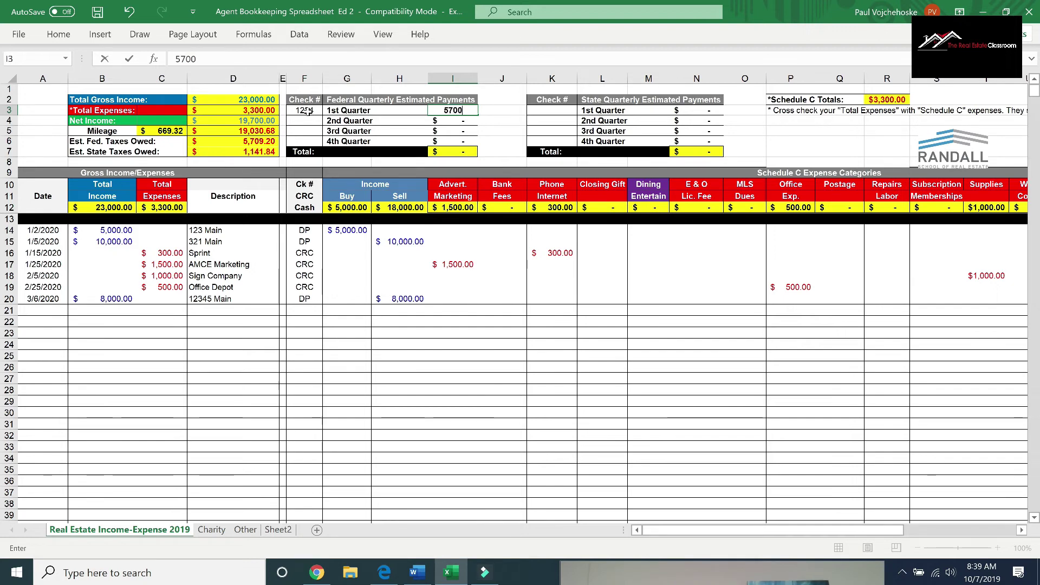
{"action": "key", "text": "BackSpace"}
{"action": "key", "text": "BackSpace"}
{"action": "key", "text": "BackSpace"}
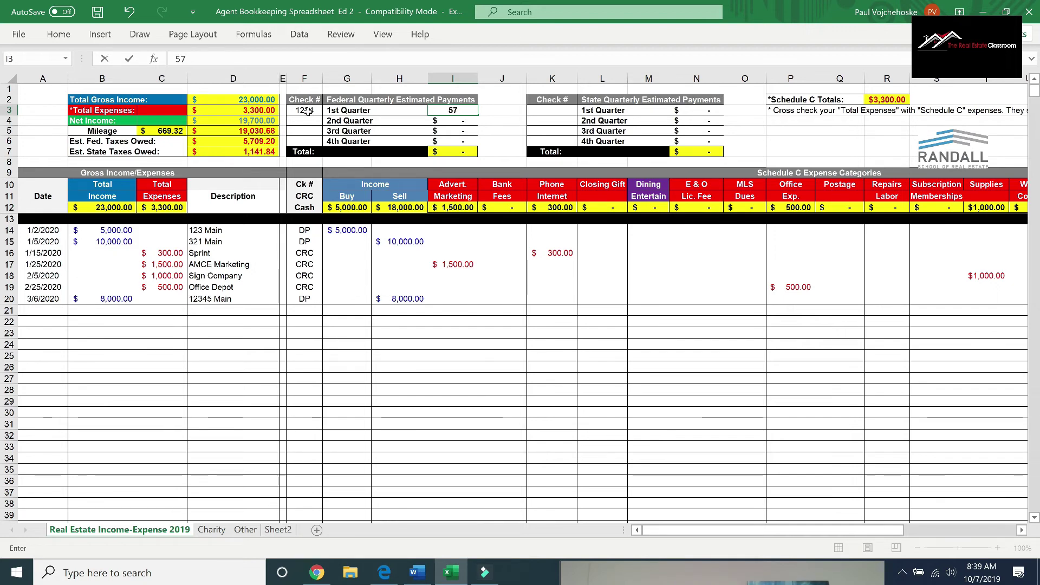
{"action": "type", "text": "500"}
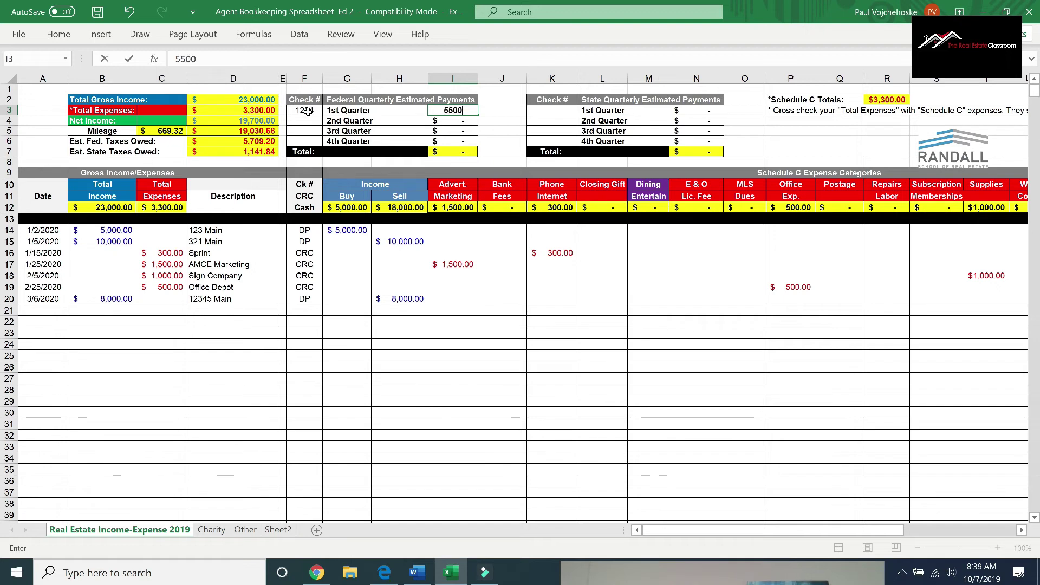
{"action": "key", "text": "Return"}
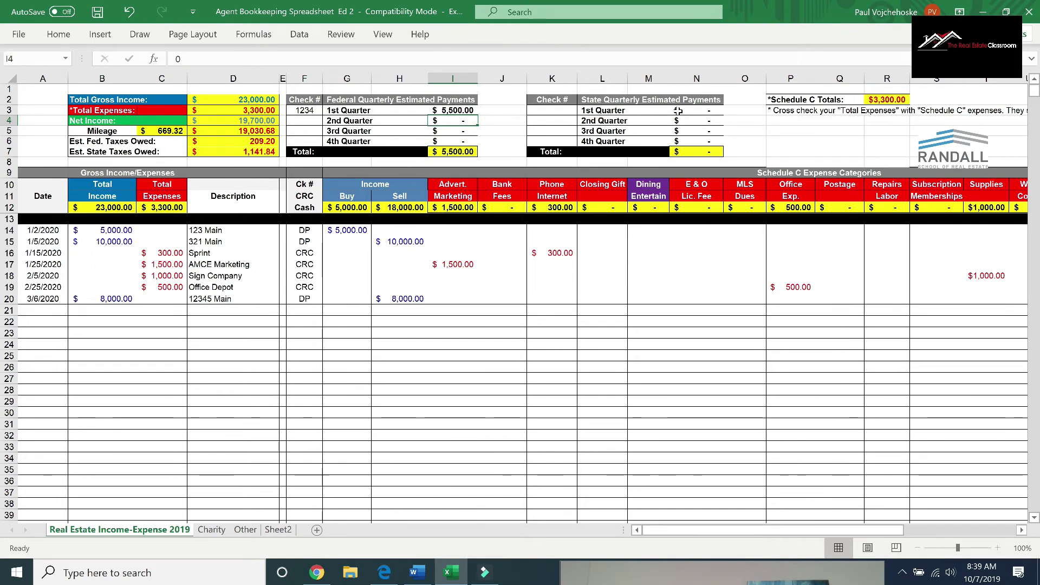
Record the 1st Quarter state estimated payment with check # 1235 and an amount of 1000.
{"action": "left_click", "coordinate": [543, 113]}
{"action": "type", "text": "1235"}
{"action": "key", "text": "Tab"}
{"action": "key", "text": "Tab"}
{"action": "key", "text": "Tab"}
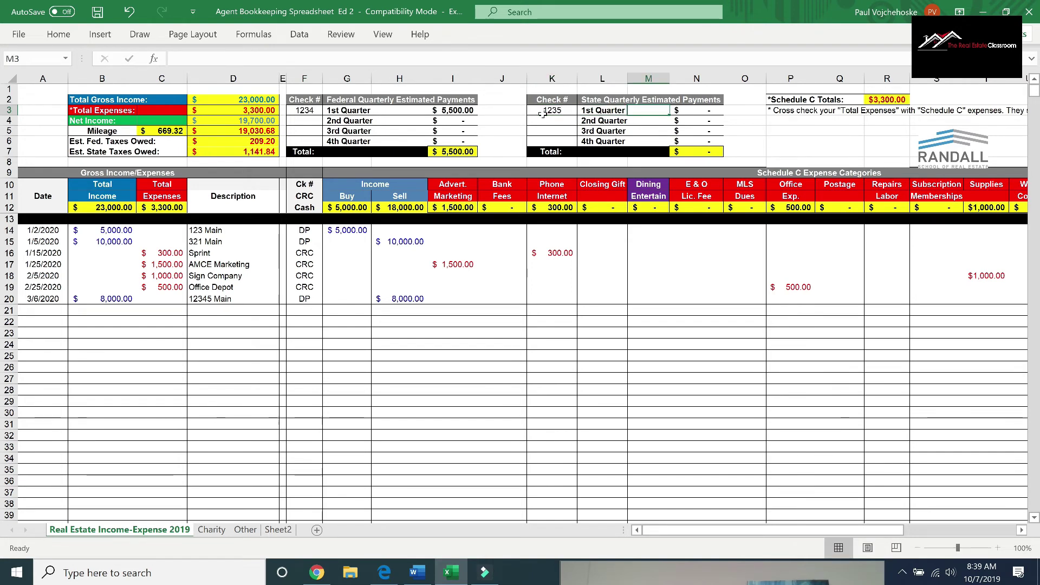
{"action": "type", "text": "1000"}
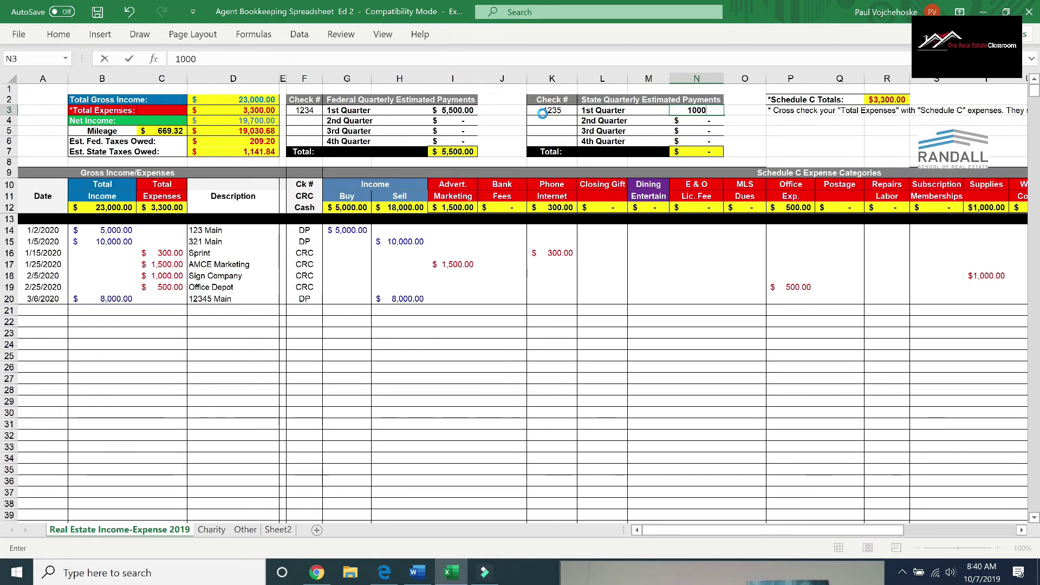
{"action": "key", "text": "ctrl+Return"}
{"action": "key", "text": "Return"}
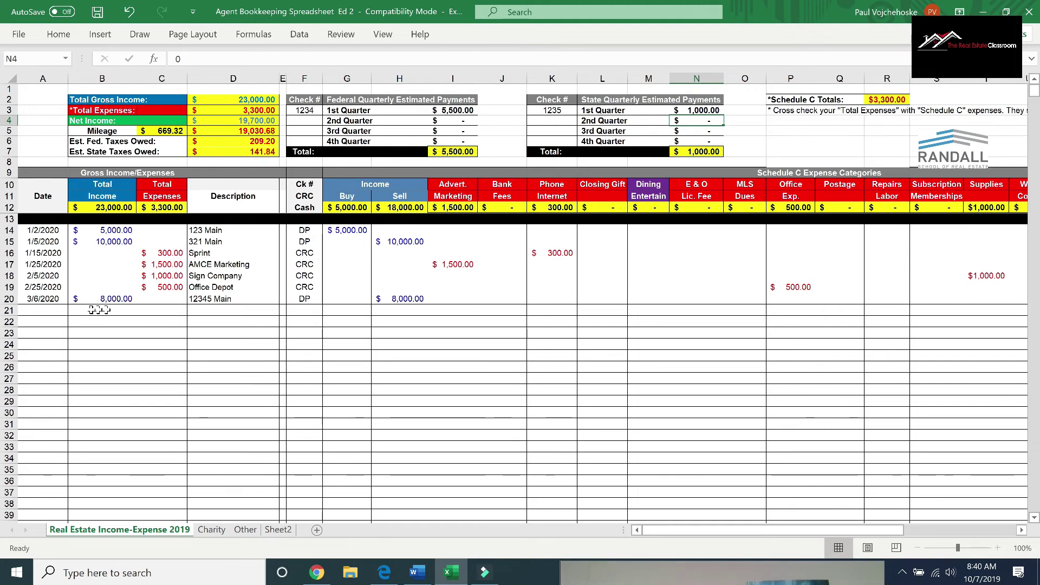
Enter the date 4/15/2020 and a total income of 15000 in row 21 of the ledger.
{"action": "left_click", "coordinate": [42, 311]}
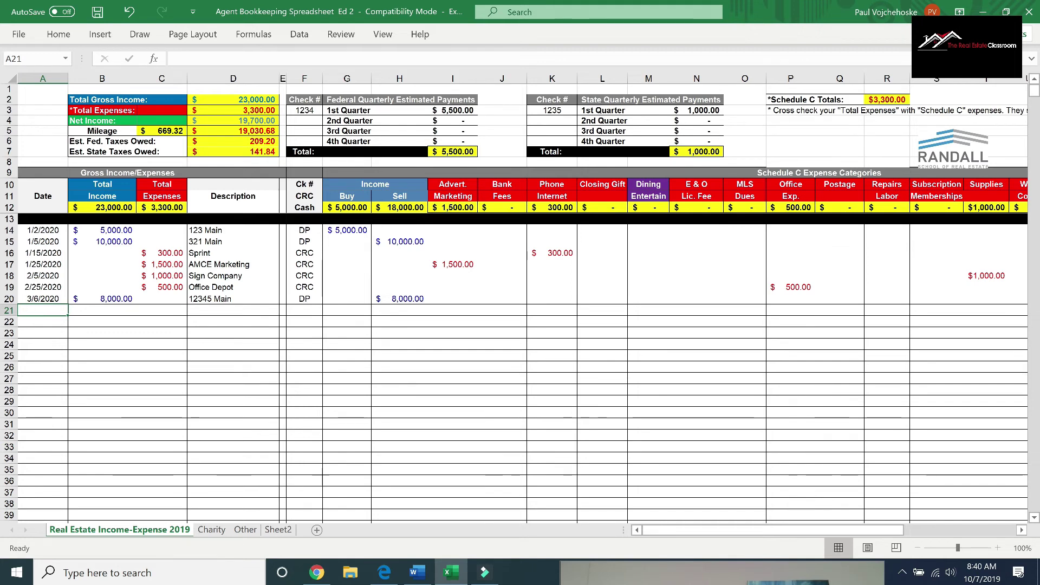
{"action": "type", "text": "4/15/2020"}
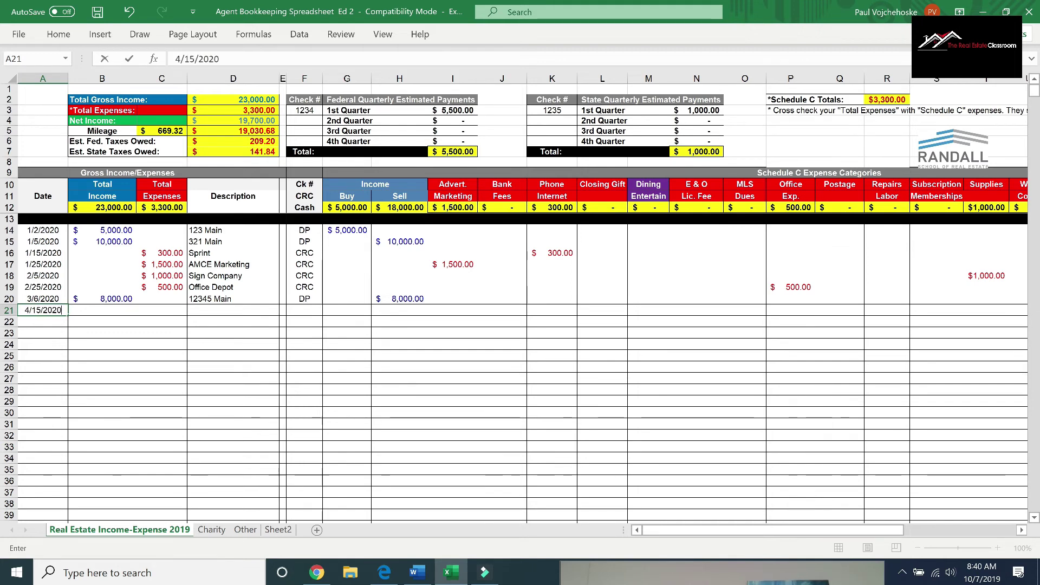
{"action": "key", "text": "Tab"}
{"action": "type", "text": "15000"}
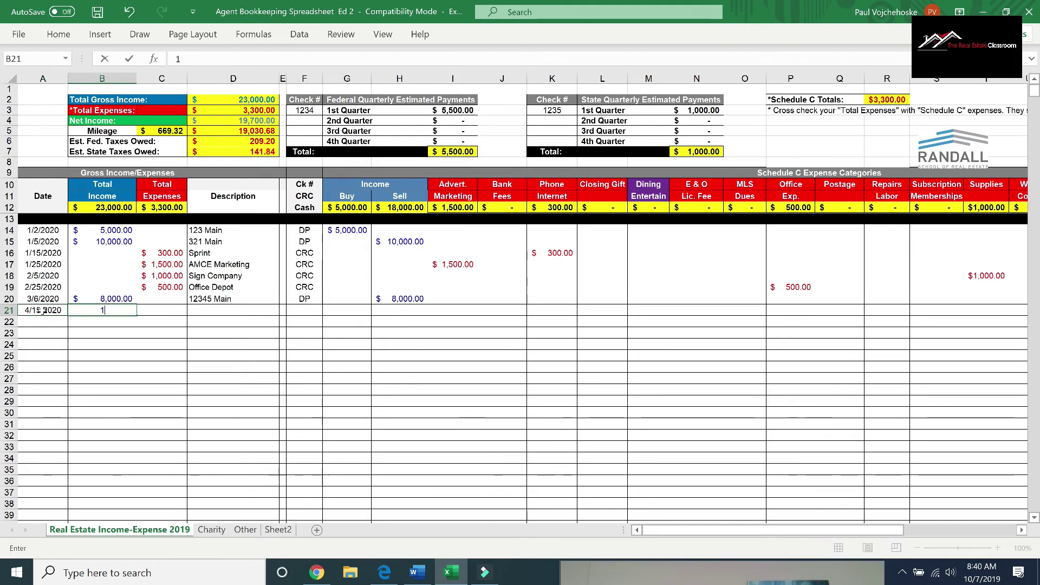
{"action": "key", "text": "Tab"}
{"action": "key", "text": "Tab"}
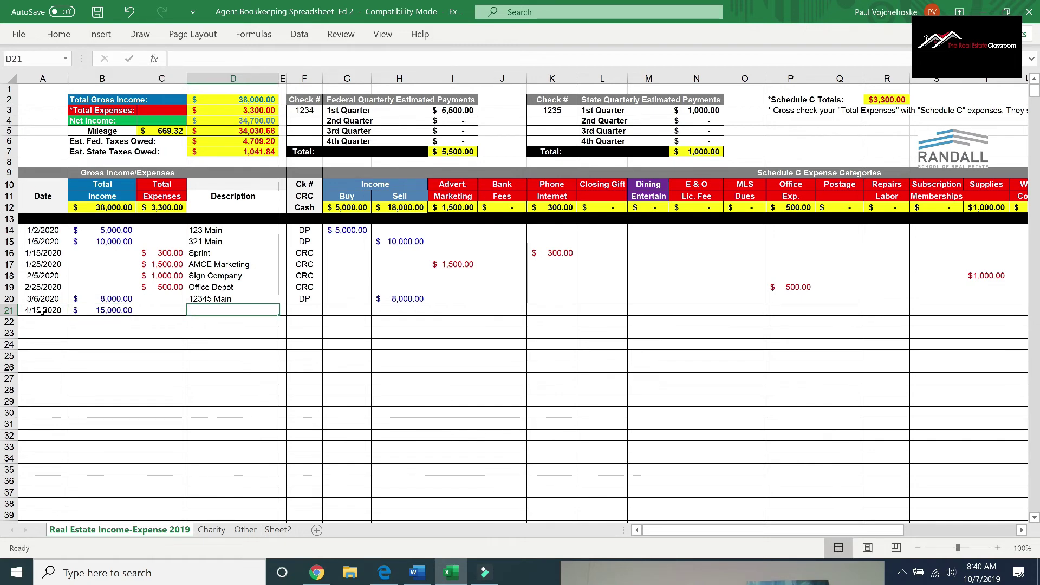
Complete ledger row 21 with the property's street address as description, payment code DP, and 15000 allocated to Sell income.
{"action": "type", "text": "12 Jay St"}
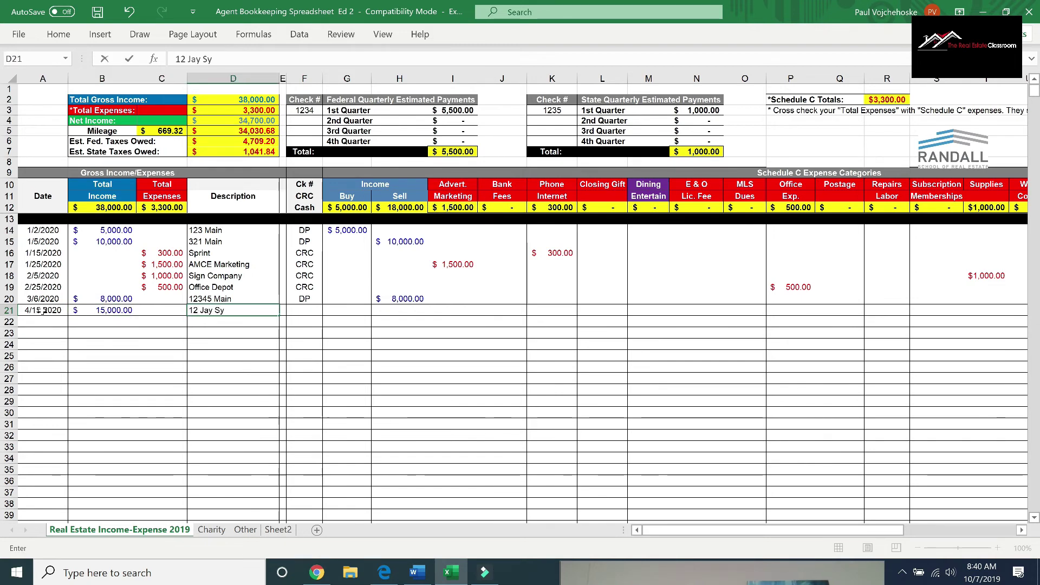
{"action": "key", "text": "Tab"}
{"action": "key", "text": "Tab"}
{"action": "type", "text": "DP"}
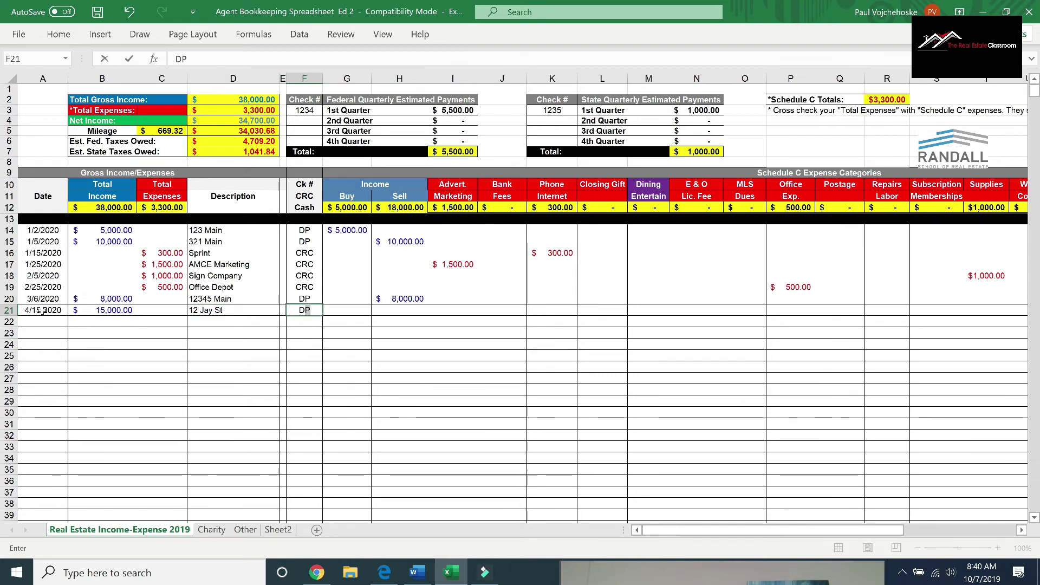
{"action": "key", "text": "Tab"}
{"action": "key", "text": "Tab"}
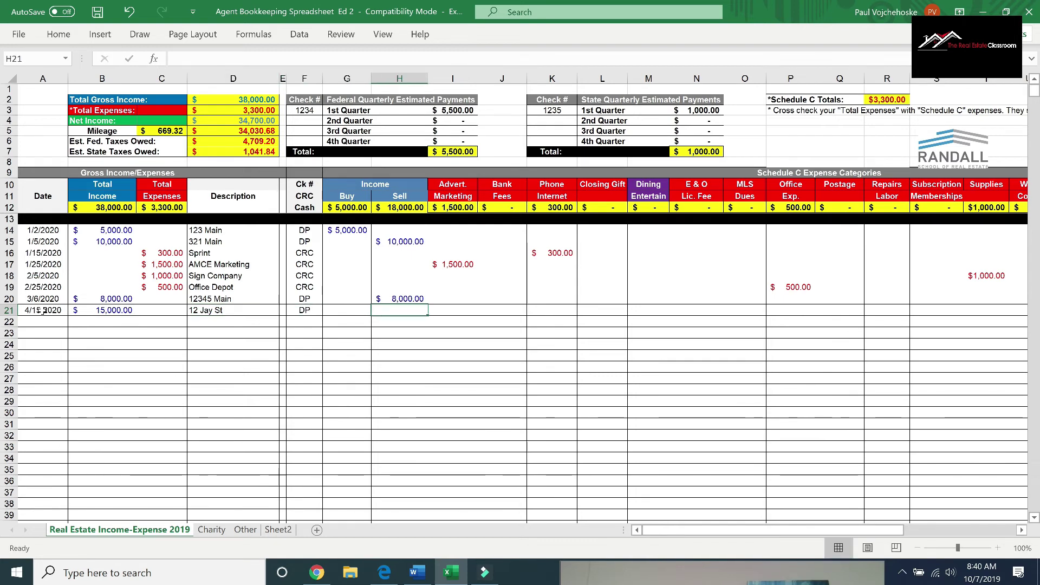
{"action": "type", "text": "15000"}
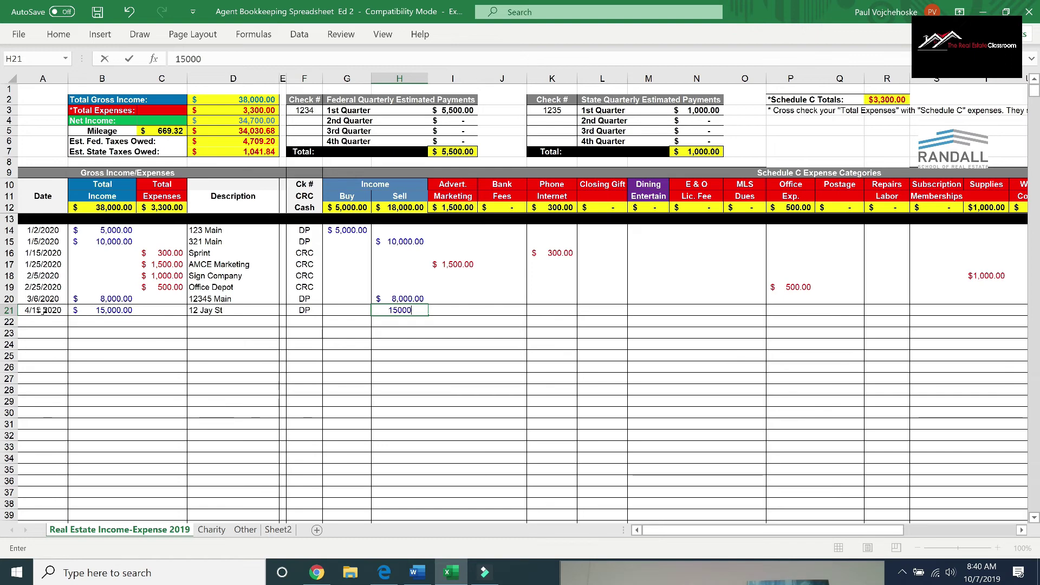
{"action": "key", "text": "Return"}
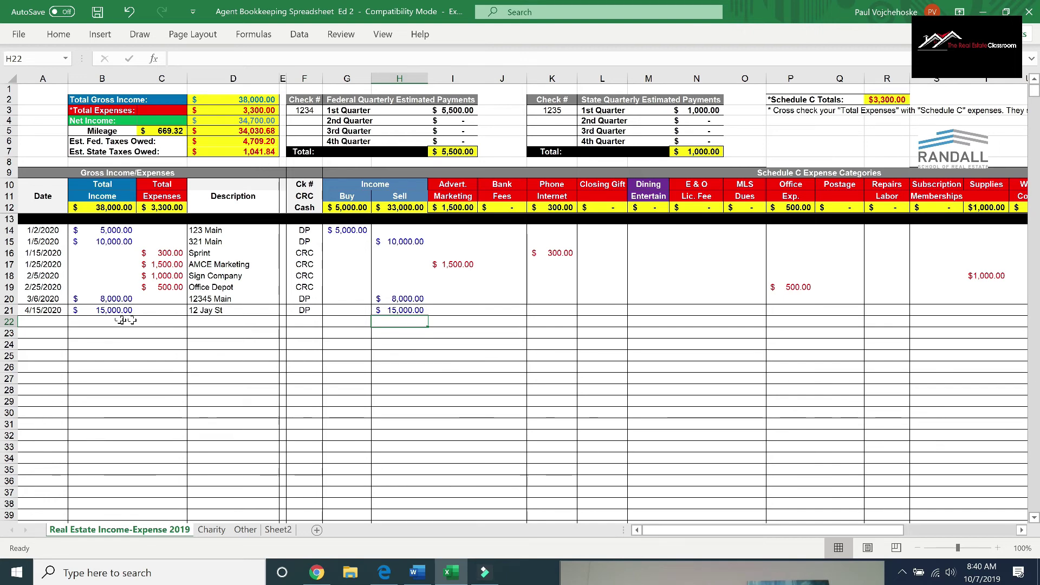
Enter the date 5/15/2020, a total expense of 2500 and the description Radio Ad in row 22 of the ledger.
{"action": "left_click", "coordinate": [41, 322]}
{"action": "type", "text": "5/15/20"}
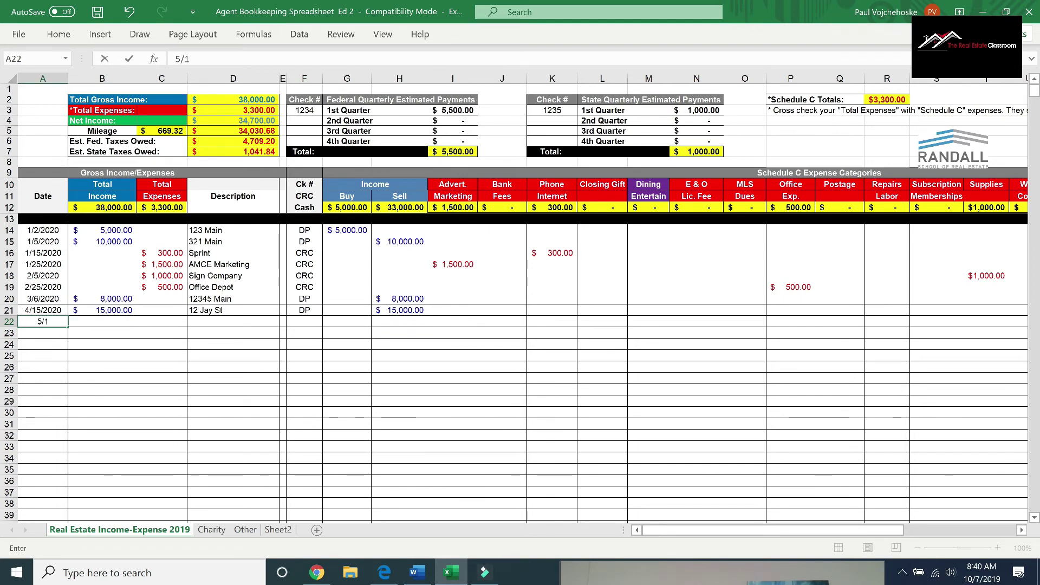
{"action": "key", "text": "Tab"}
{"action": "key", "text": "Tab"}
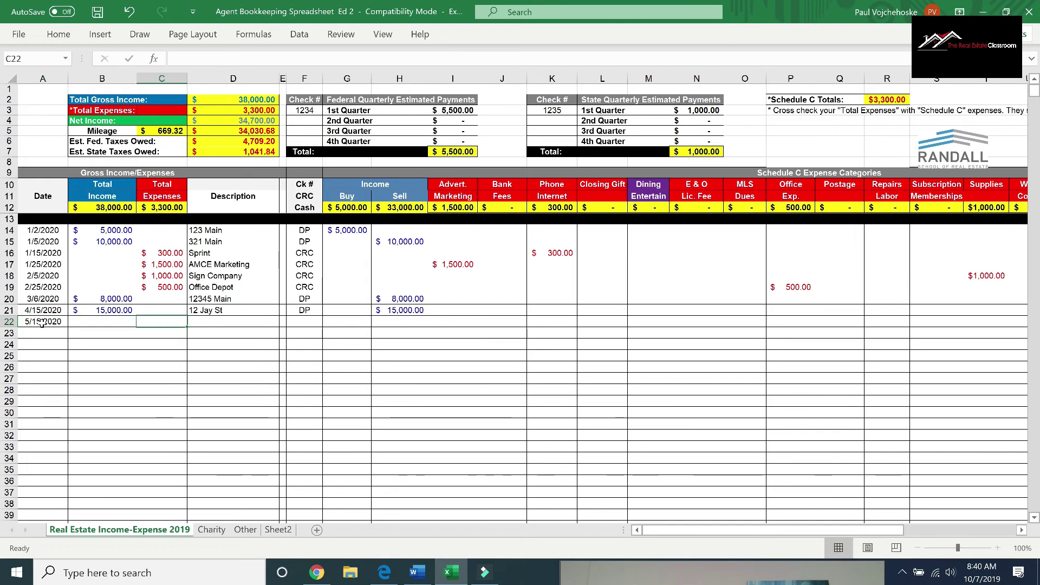
{"action": "type", "text": "2500"}
{"action": "key", "text": "Tab"}
{"action": "type", "text": "Radio"}
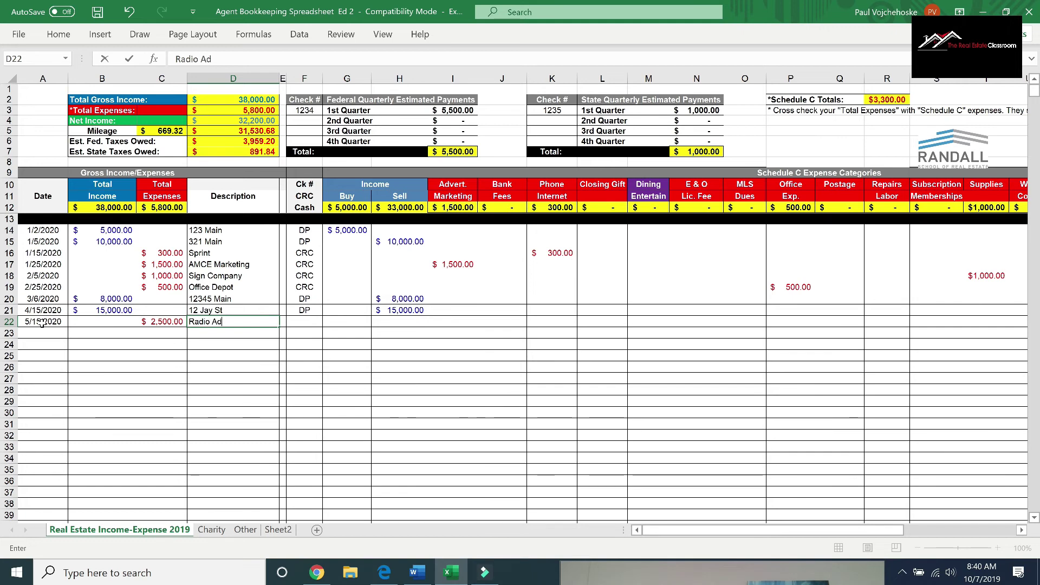
Mark the Radio Ad expense as CRC and allocate 2500 to the Advert. Marketing category.
{"action": "key", "text": "Tab"}
{"action": "key", "text": "Tab"}
{"action": "type", "text": "CRC"}
{"action": "key", "text": "Return"}
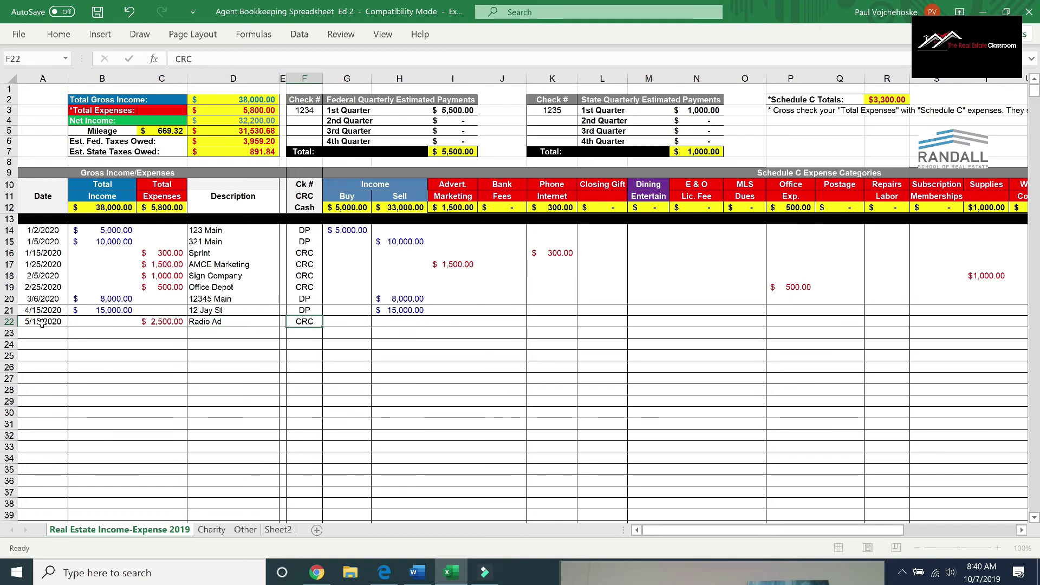
{"action": "key", "text": "Tab"}
{"action": "key", "text": "Tab"}
{"action": "key", "text": "Tab"}
{"action": "type", "text": "2500"}
{"action": "key", "text": "Return"}
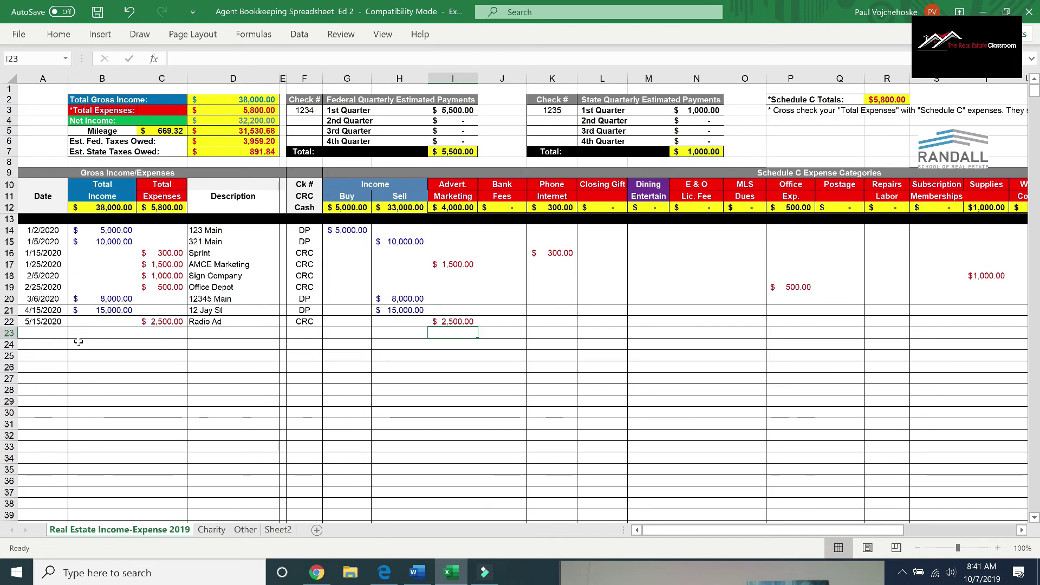
{"action": "left_click", "coordinate": [47, 332]}
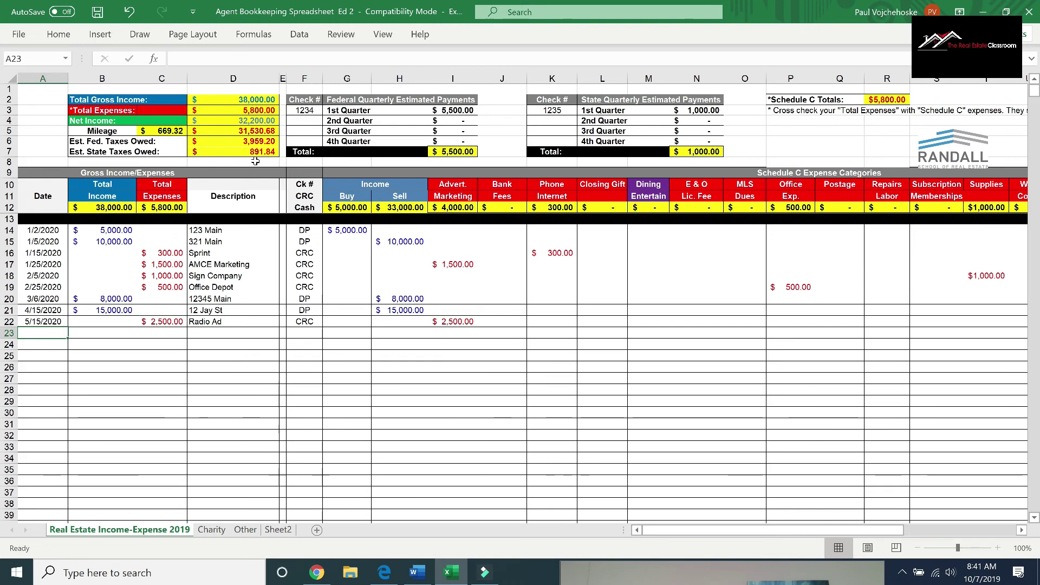
Record the 2nd Quarter federal estimated payment with check # 1254 and an amount of 4000.
{"action": "left_click", "coordinate": [302, 120]}
{"action": "type", "text": "1254"}
{"action": "key", "text": "Tab"}
{"action": "key", "text": "Tab"}
{"action": "key", "text": "Tab"}
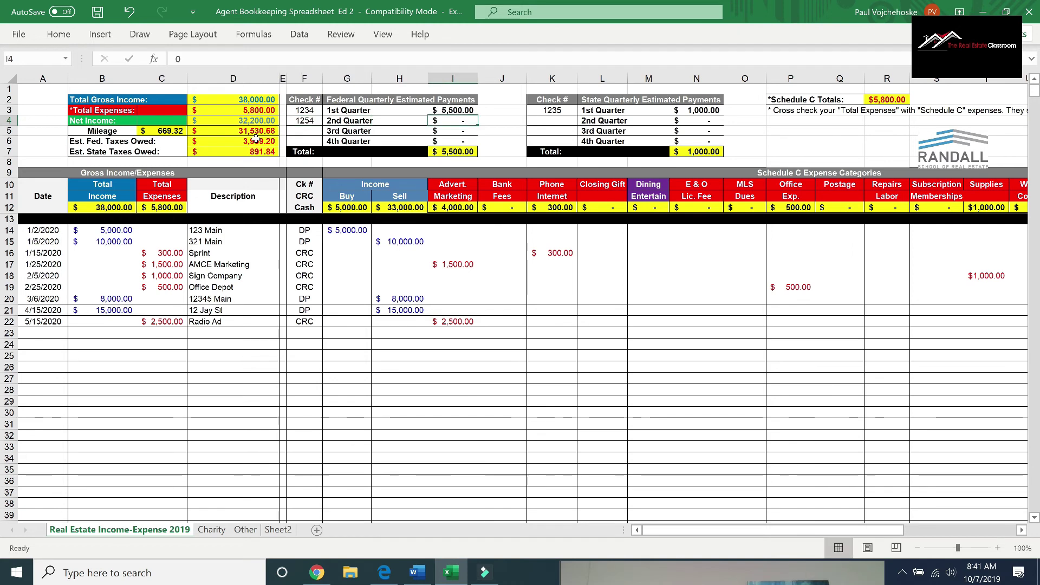
{"action": "type", "text": "4000"}
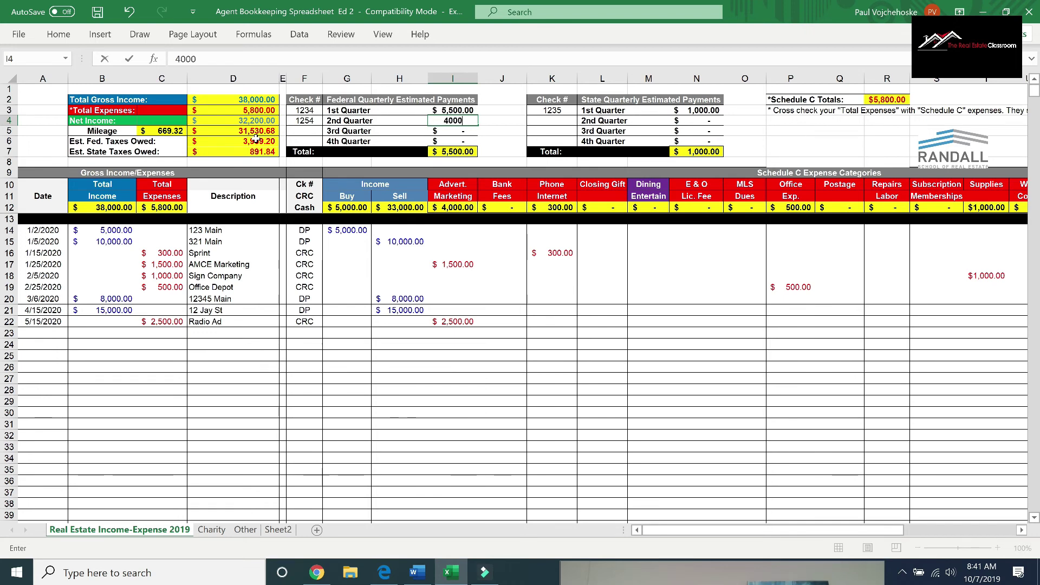
{"action": "key", "text": "Return"}
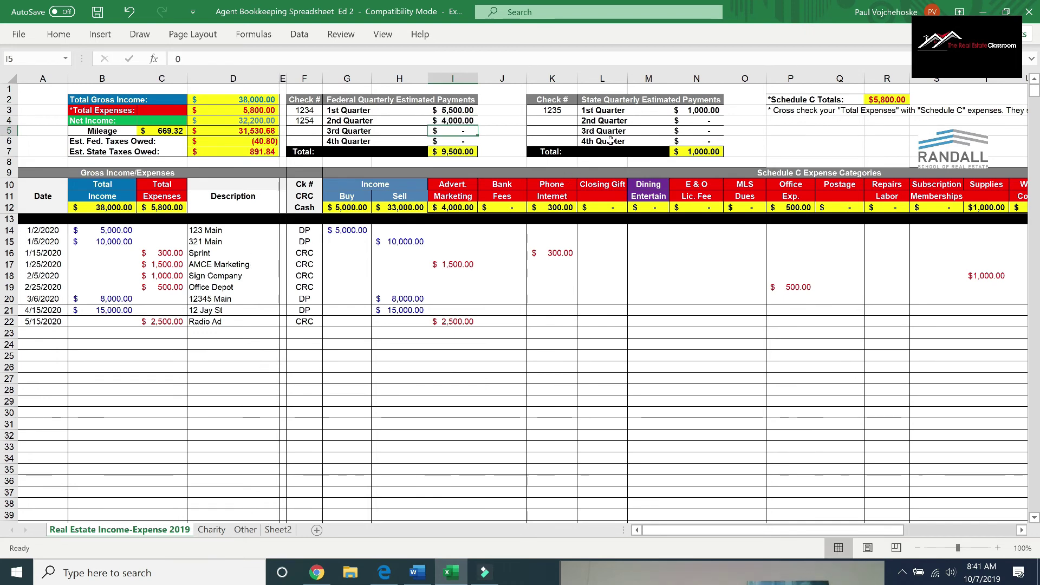
Record the 2nd Quarter state estimated payment with check # 1269 and an amount of 900.
{"action": "left_click", "coordinate": [545, 124]}
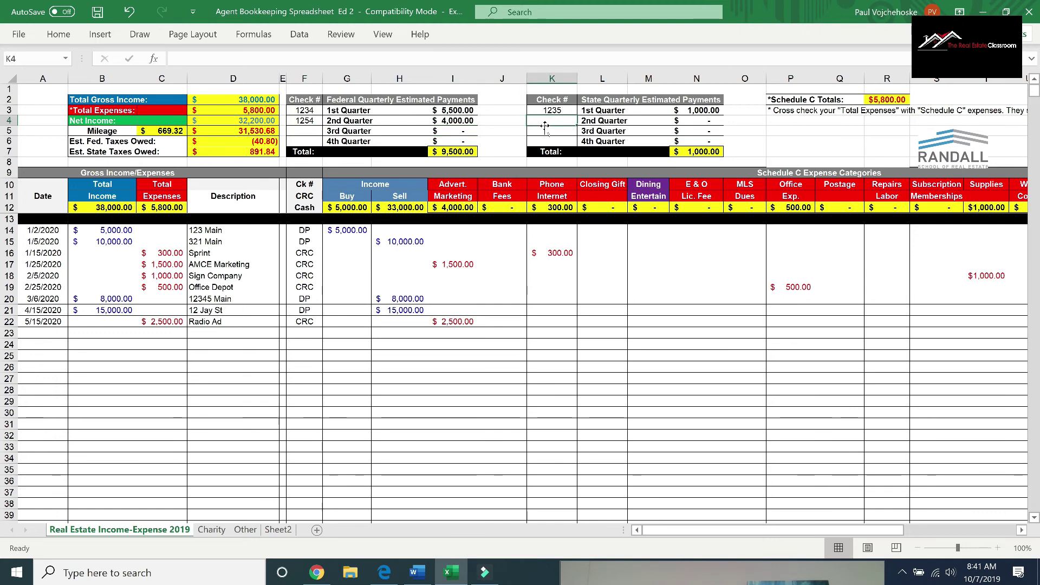
{"action": "type", "text": "1269"}
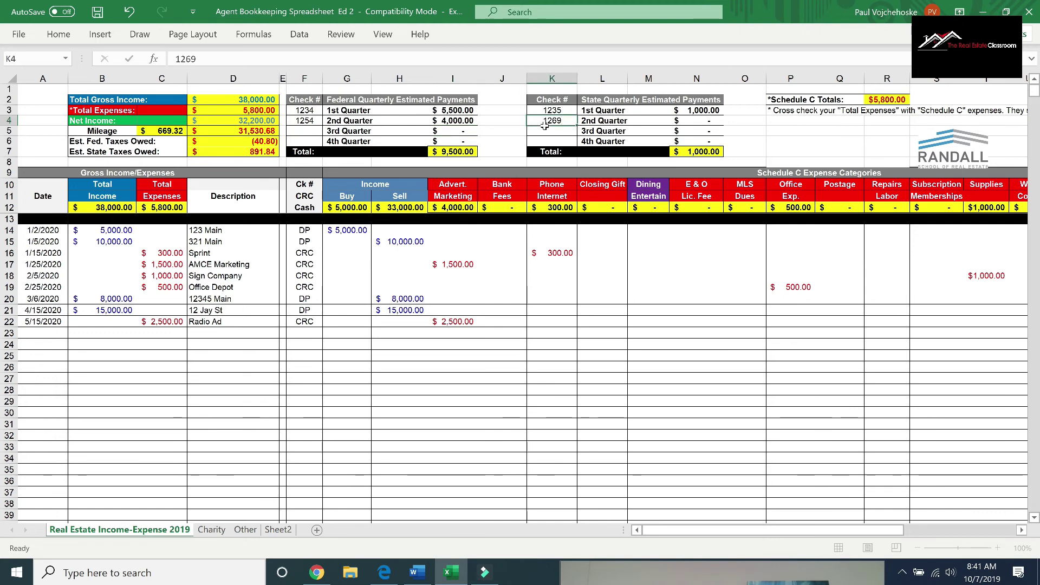
{"action": "key", "text": "Tab"}
{"action": "key", "text": "Tab"}
{"action": "key", "text": "Tab"}
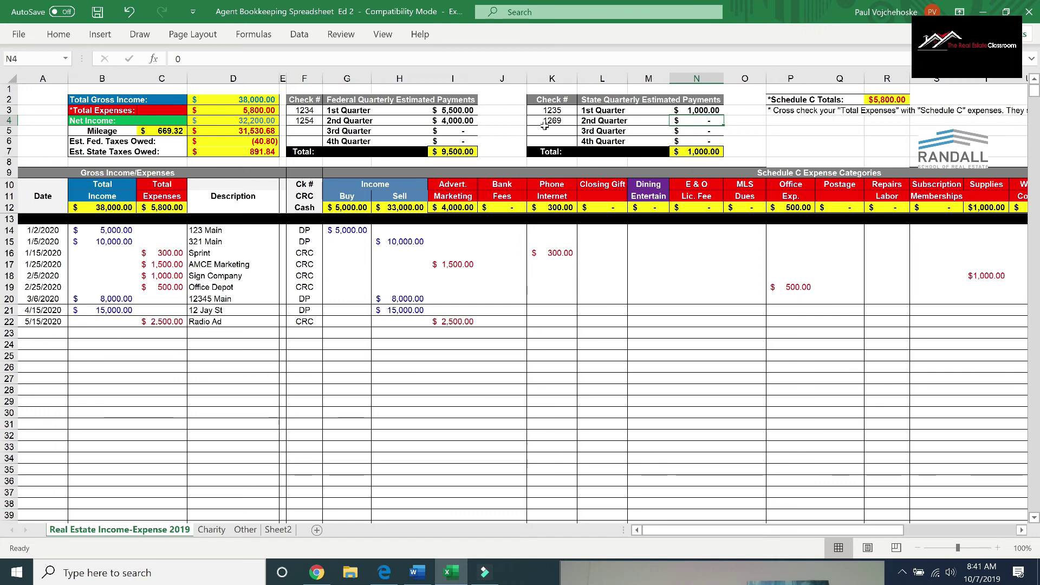
{"action": "type", "text": "900"}
{"action": "key", "text": "Return"}
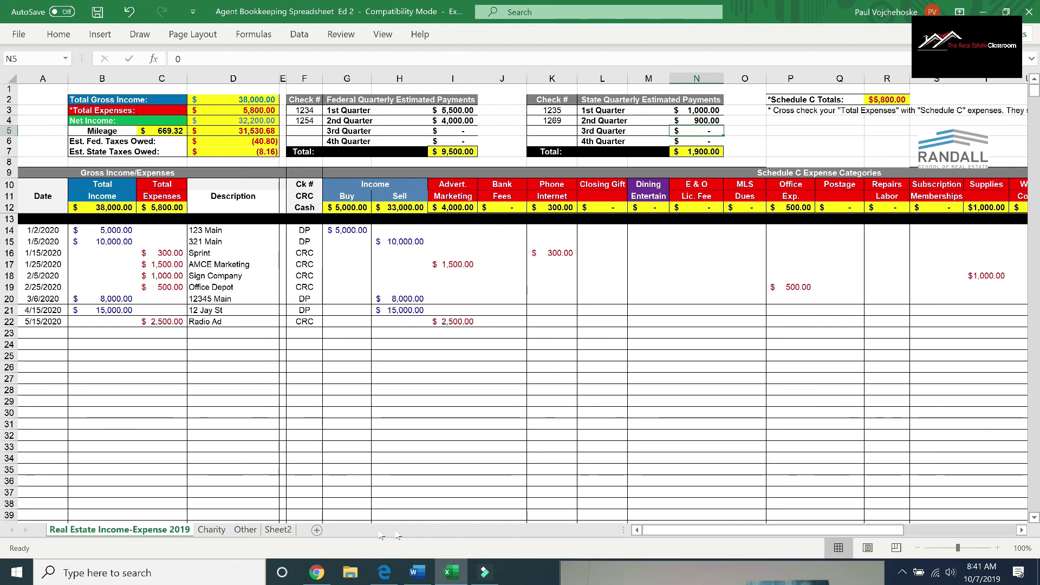
Start a donation entry in row 7 of the Charity sheet with the date 1/25/2020 and check number 123456.
{"action": "left_click", "coordinate": [211, 530]}
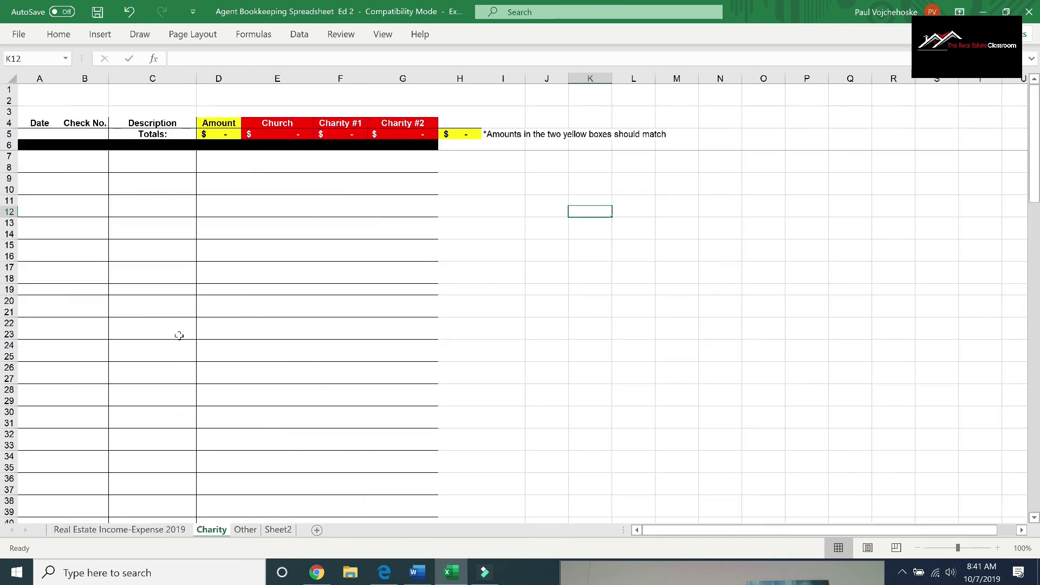
{"action": "left_click", "coordinate": [42, 158]}
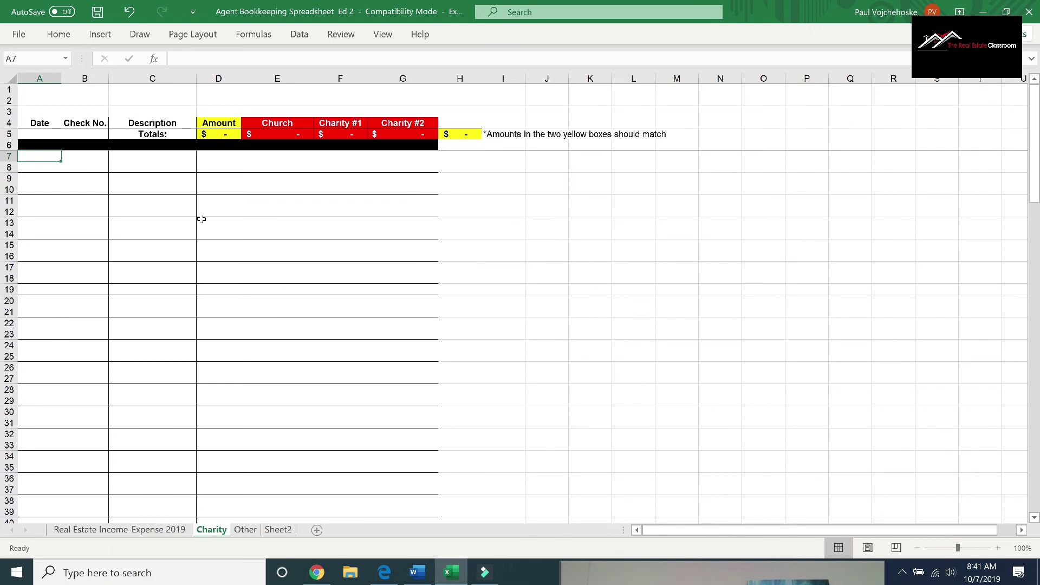
{"action": "type", "text": "1/25/2020"}
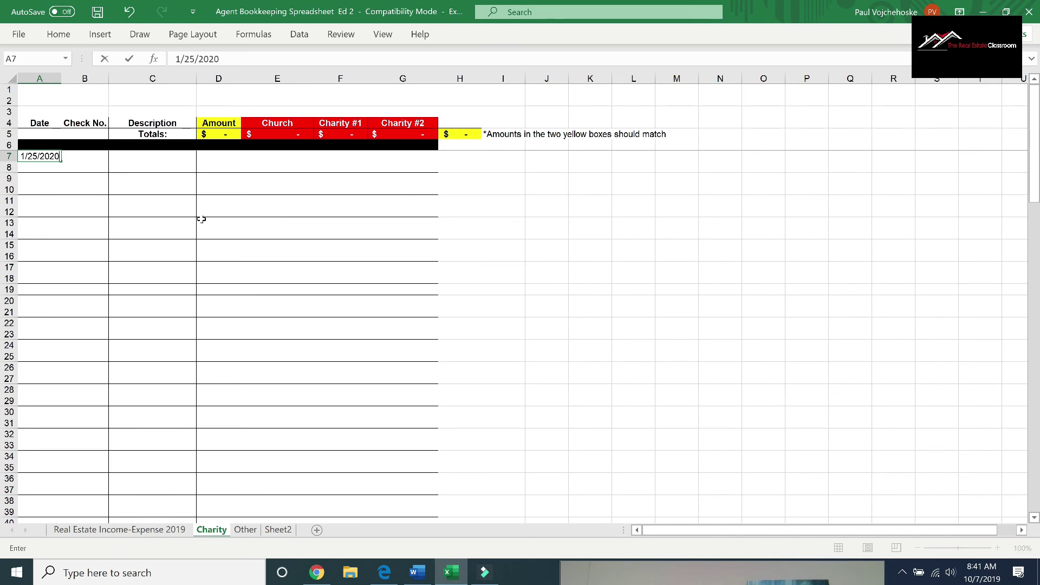
{"action": "key", "text": "Tab"}
{"action": "type", "text": "123456"}
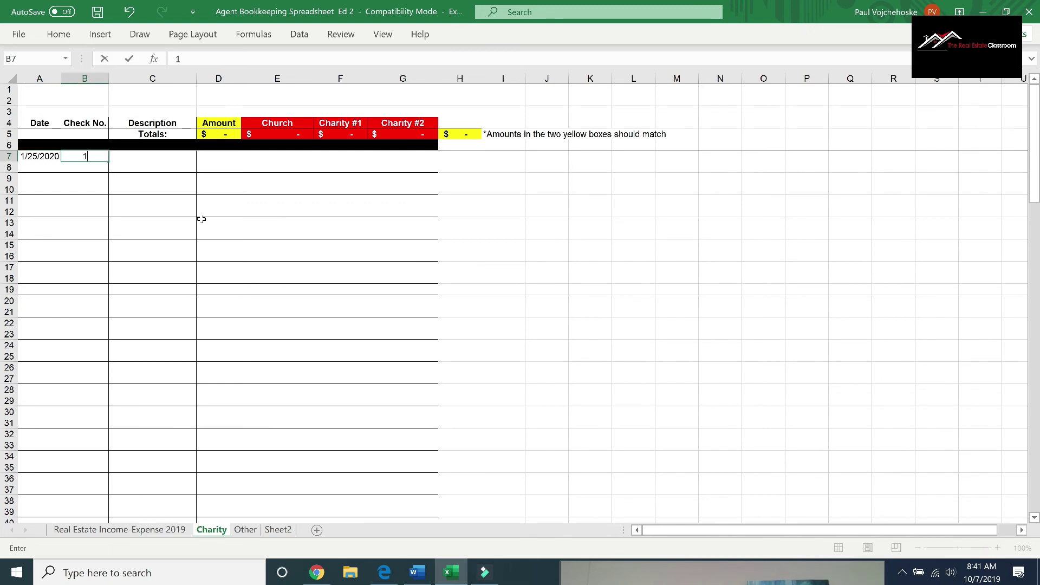
{"action": "key", "text": "Tab"}
{"action": "key", "text": "Tab"}
{"action": "key", "text": "shift+Tab"}
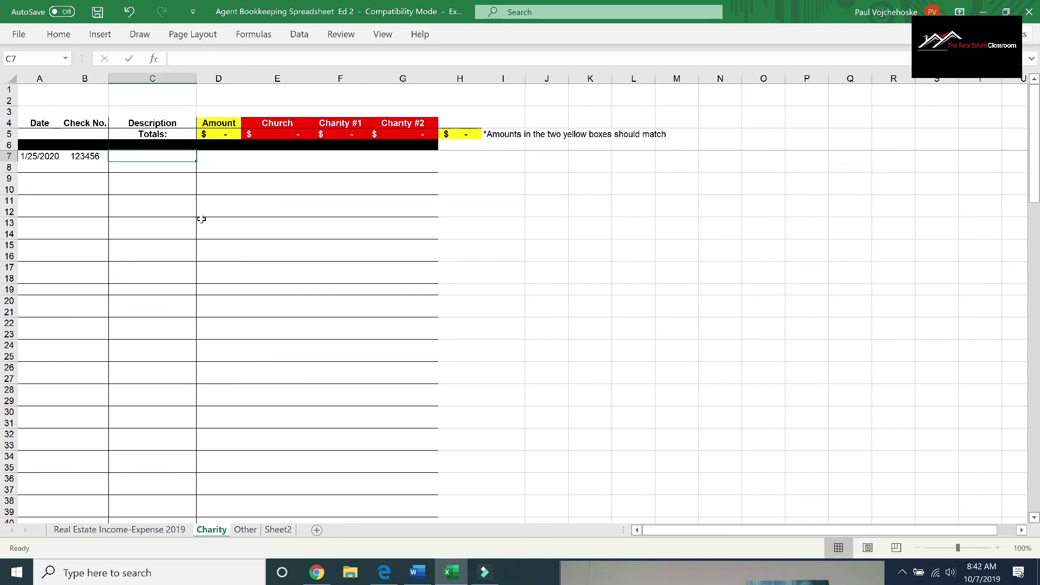
Describe the donation as Trinty Church, set its amount to 1000 and allocate 1000 to the Church column.
{"action": "type", "text": "Trinty Church"}
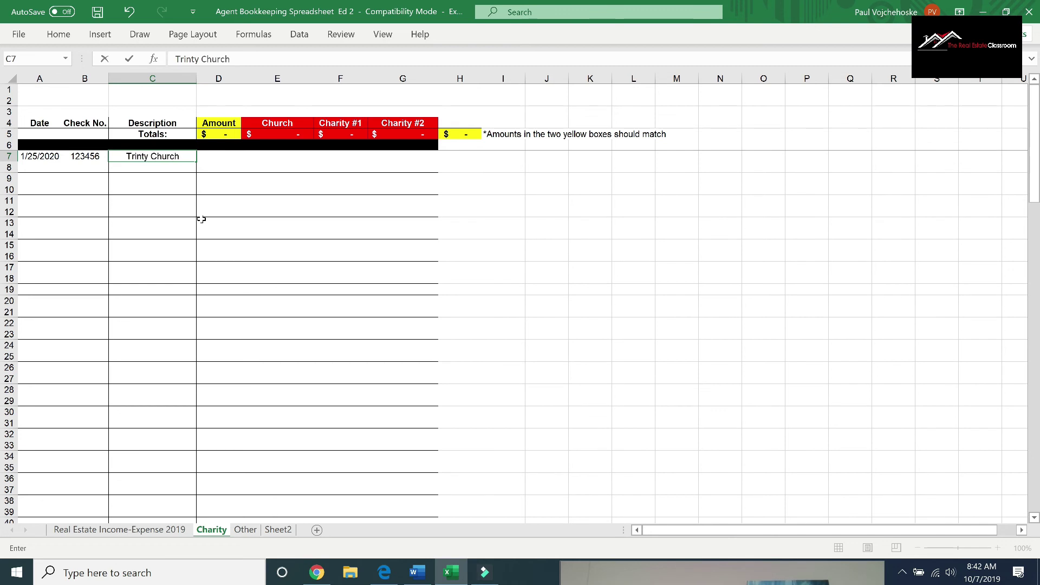
{"action": "key", "text": "Tab"}
{"action": "type", "text": "1000"}
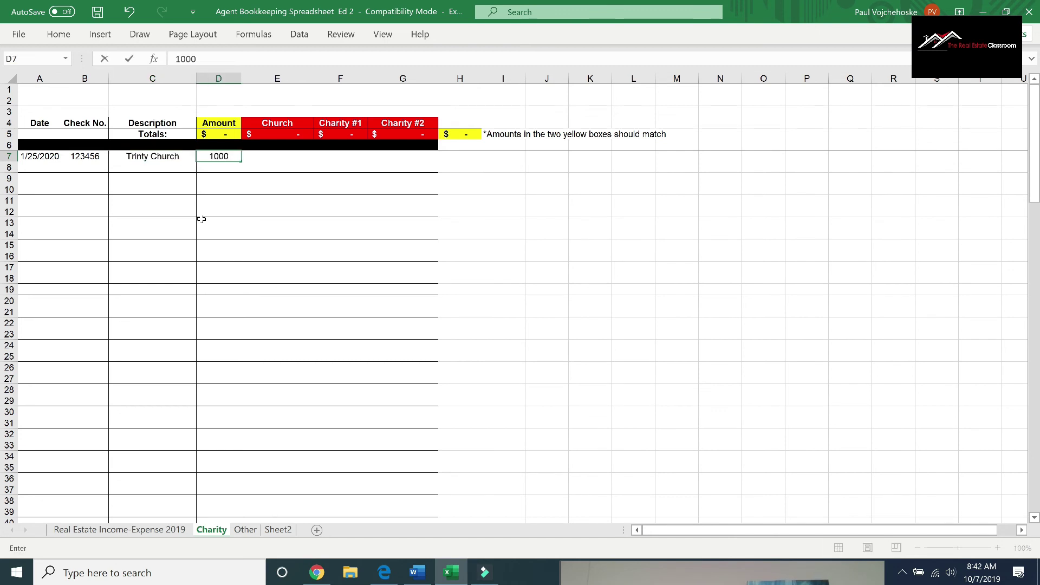
{"action": "key", "text": "Tab"}
{"action": "type", "text": "000"}
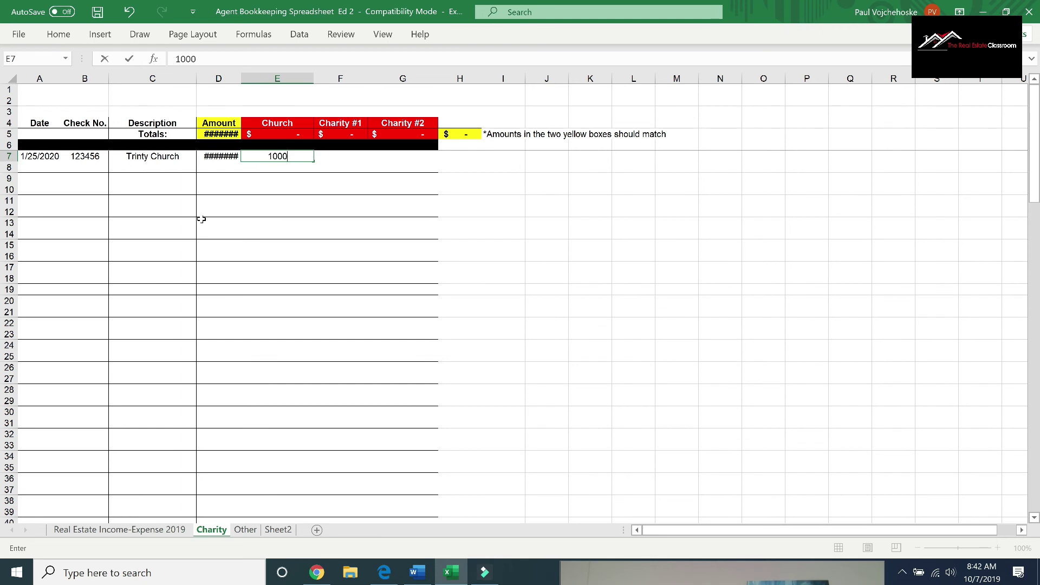
{"action": "key", "text": "Tab"}
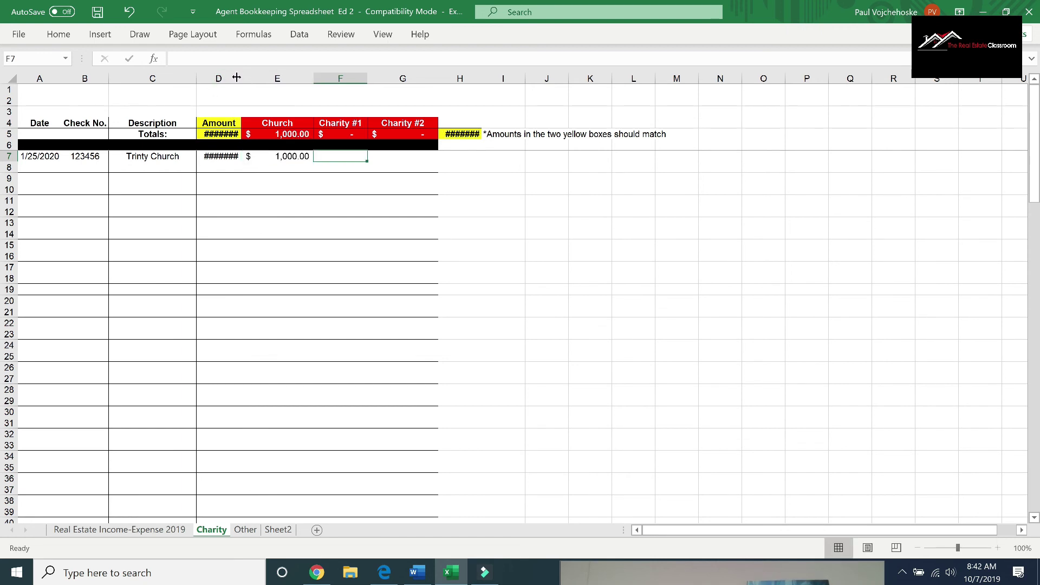
Widen columns D and H on the Charity sheet to fit their amounts, and return to the Real Estate Income-Expense 2019 sheet.
{"action": "left_click_drag", "start_coordinate": [240, 77], "coordinate": [244, 78]}
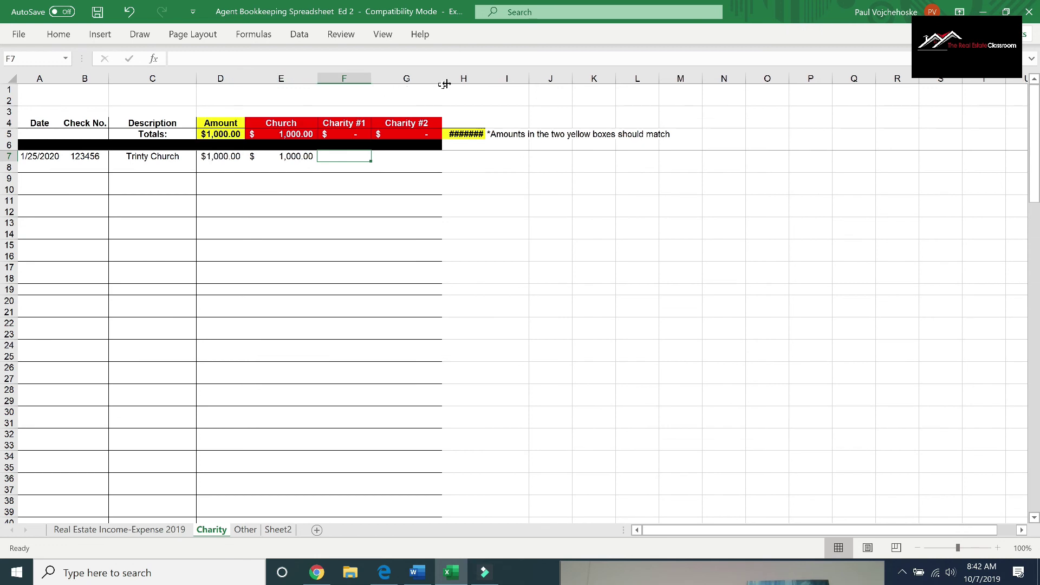
{"action": "left_click_drag", "start_coordinate": [485, 78], "coordinate": [490, 78]}
{"action": "left_click", "coordinate": [102, 530]}
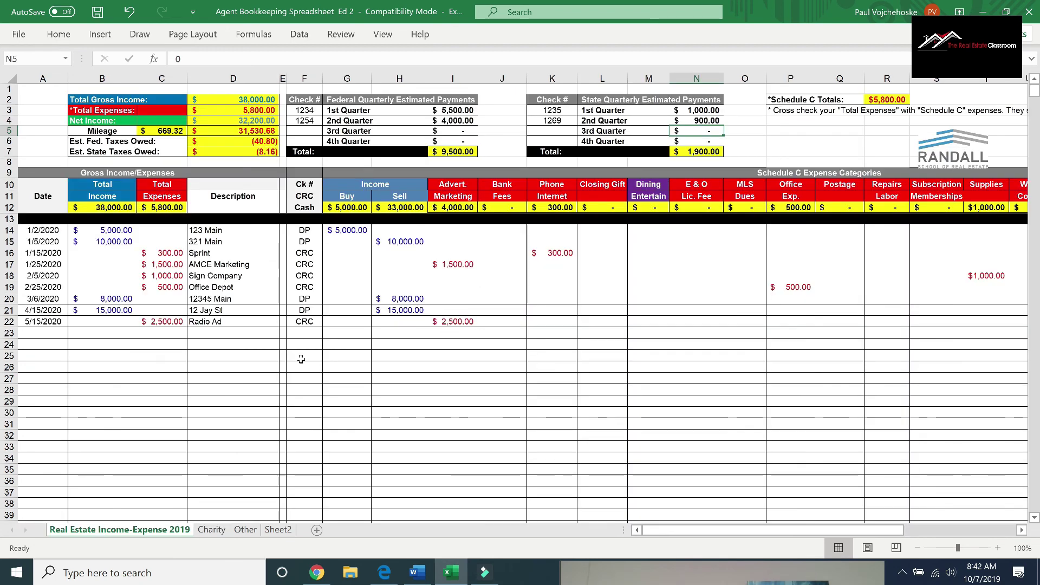